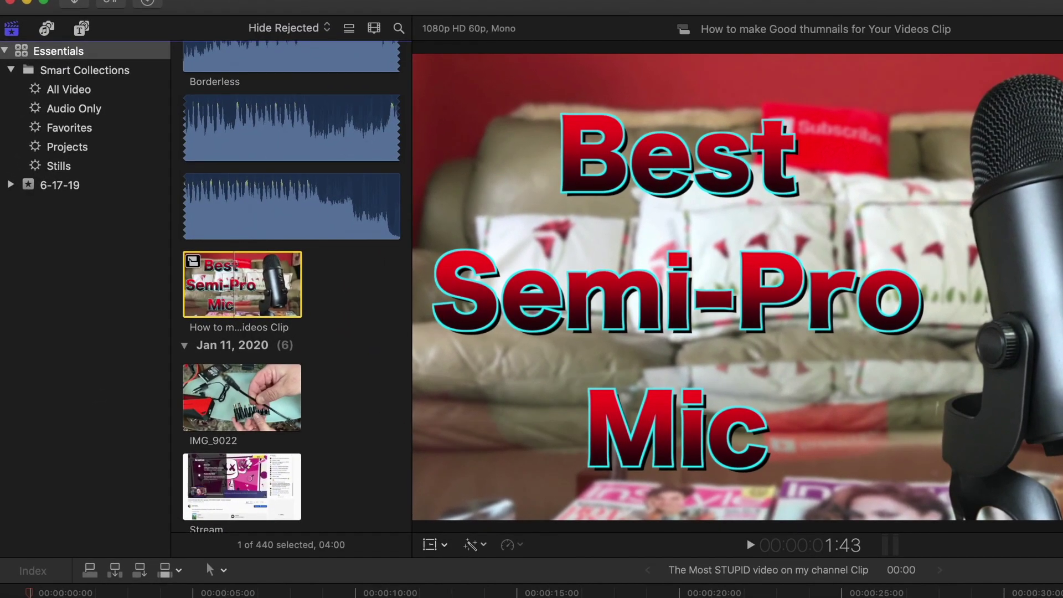
Step: Create a new 1080p 59.94p stereo project named INTRO
{"action": "key", "text": "super+n"}
{"action": "type", "text": "INTRO"}
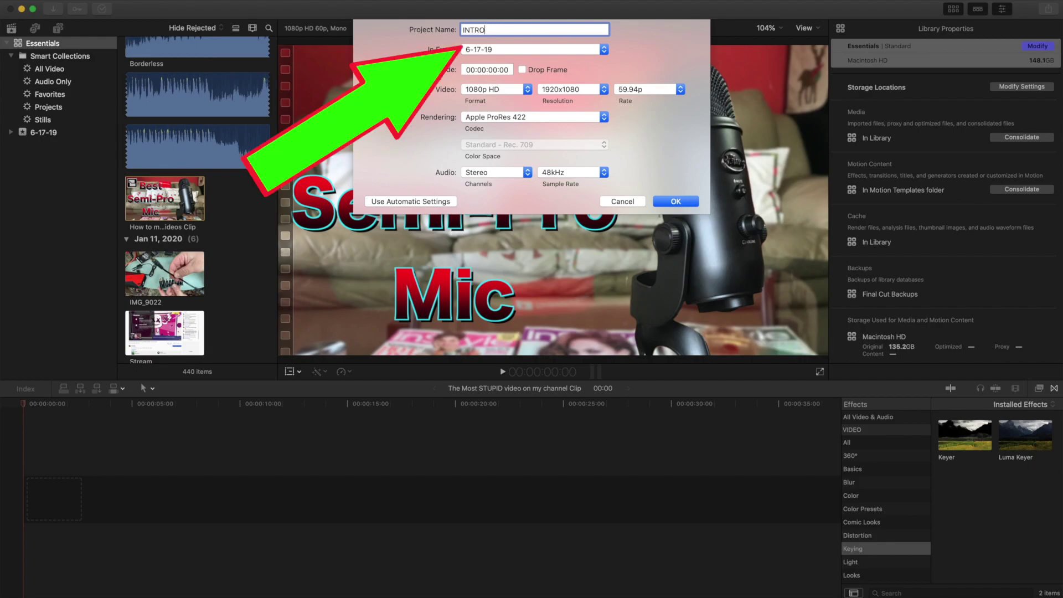
{"action": "key", "text": "Return"}
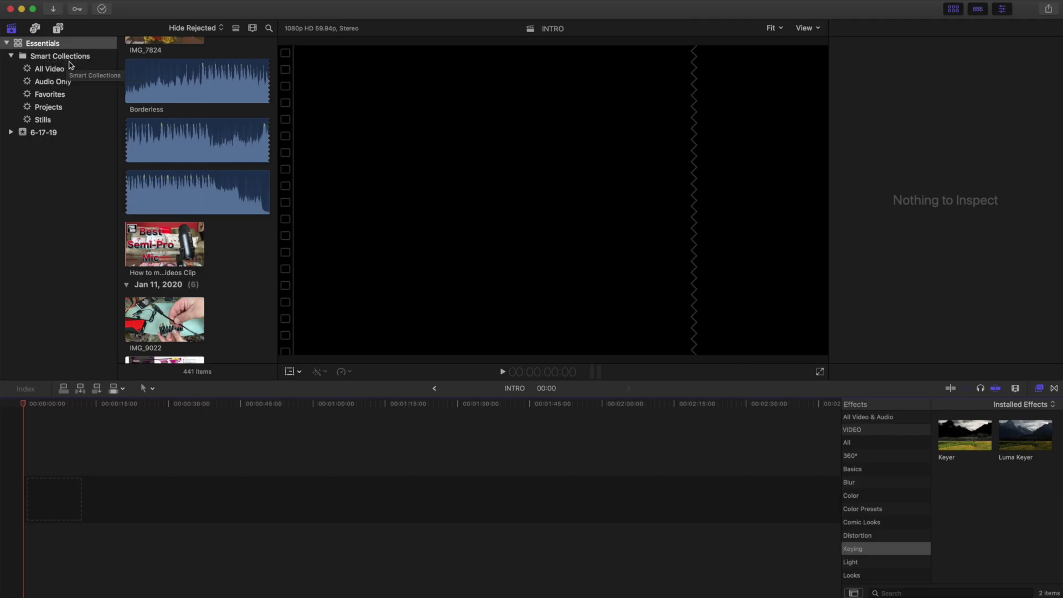
Step: Add a Basic Title at the timeline start reading 'ChrisGTXvideos'
{"action": "left_click", "coordinate": [58, 28]}
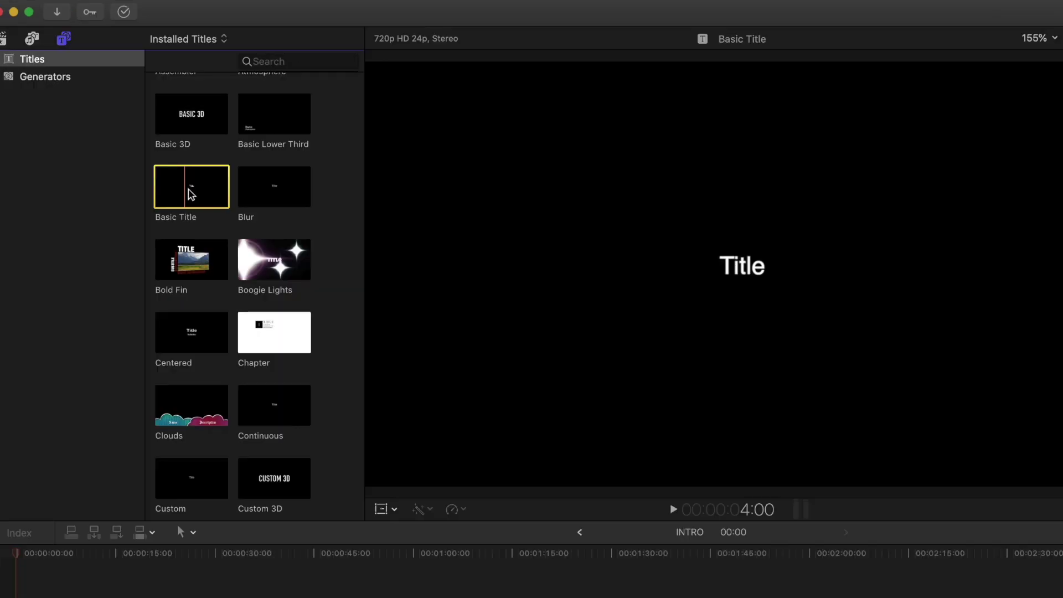
{"action": "left_click_drag", "start_coordinate": [188, 191], "coordinate": [166, 559]}
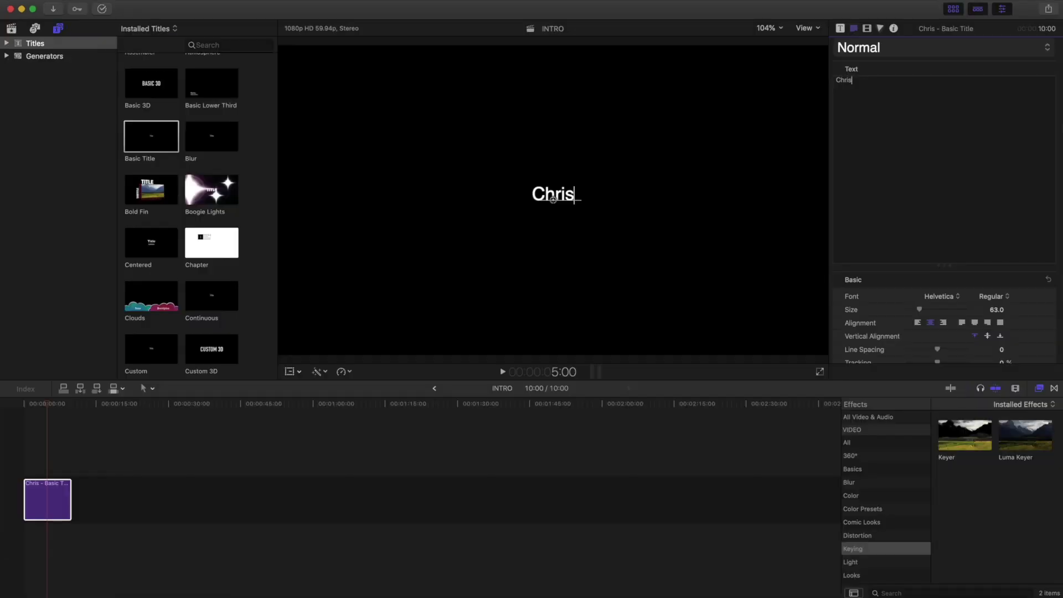
{"action": "type", "text": "GTXvideos"}
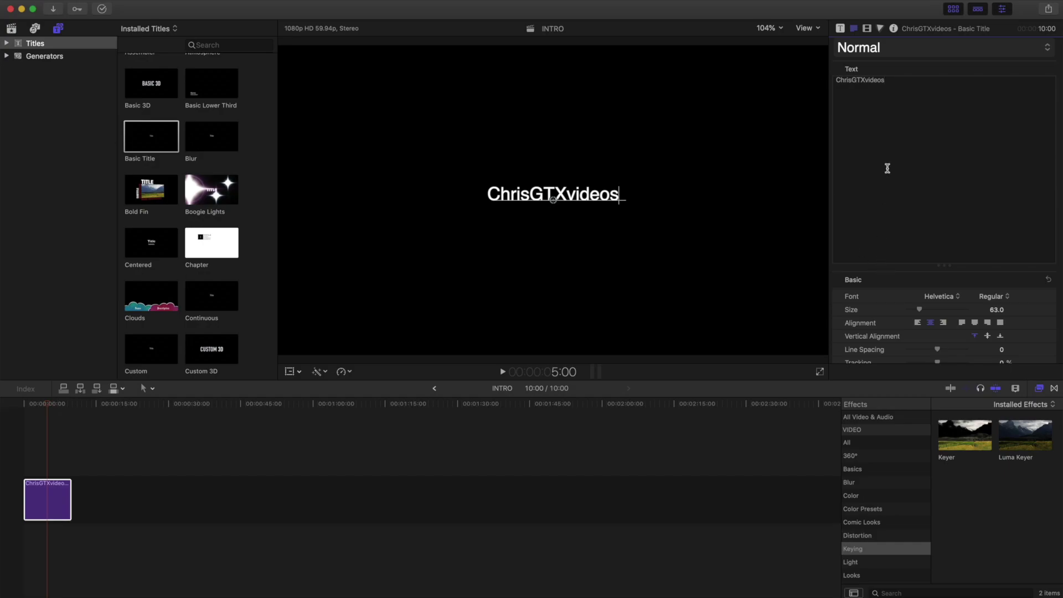
{"action": "key", "text": "super+i"}
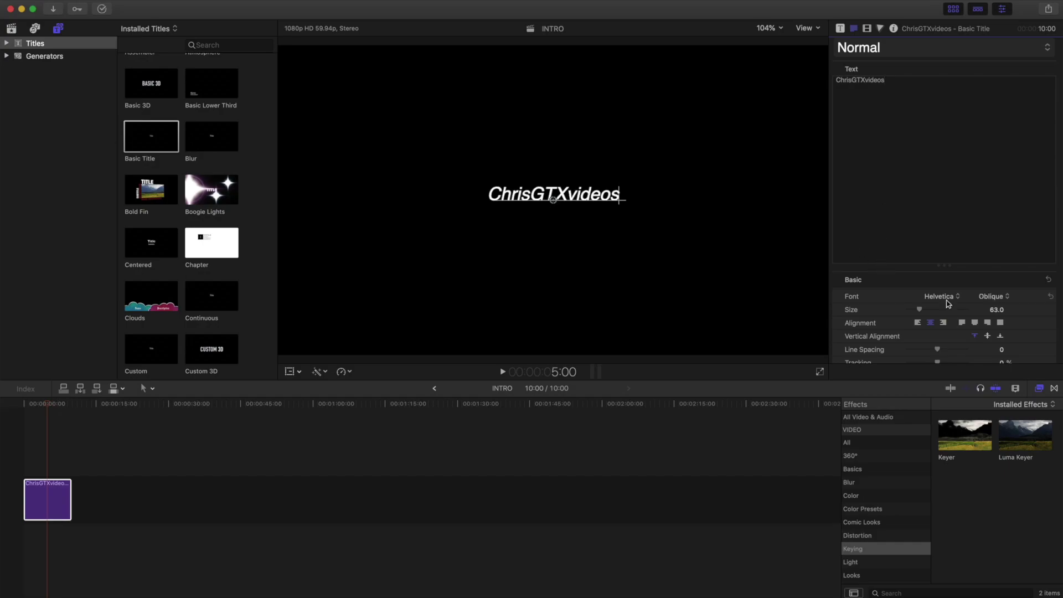
Step: Set the title font to Hiragino Kaku Gothic W8 and enlarge it to size 178
{"action": "left_click", "coordinate": [948, 304]}
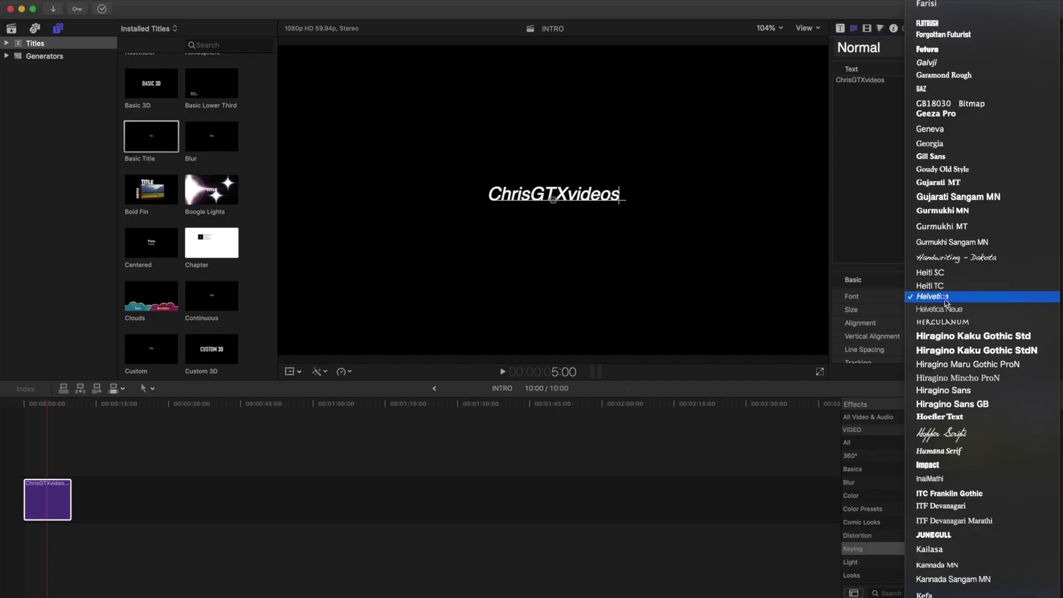
{"action": "left_click", "coordinate": [944, 334]}
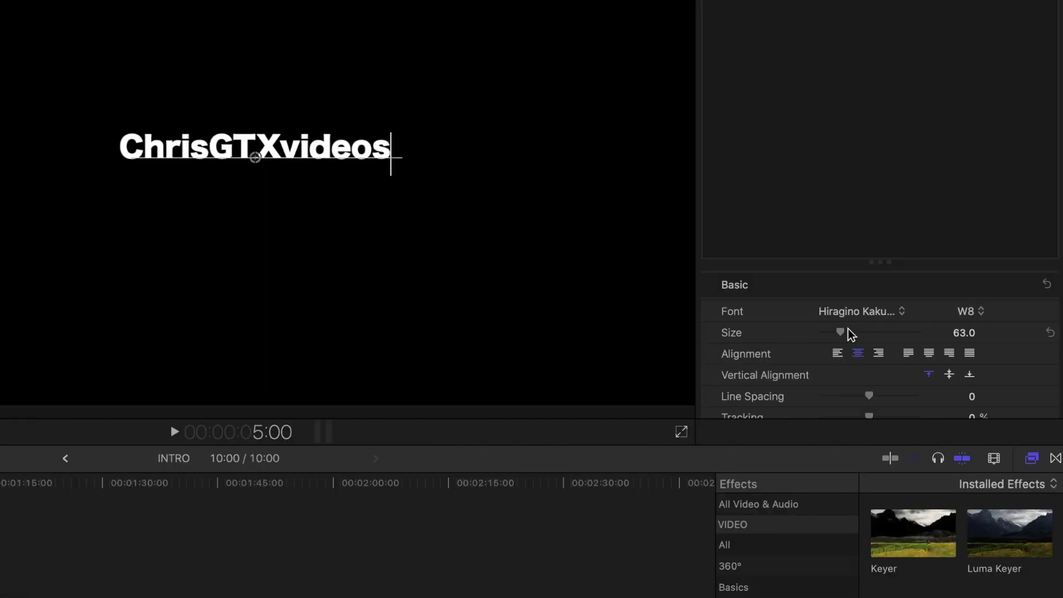
{"action": "left_click_drag", "start_coordinate": [921, 311], "coordinate": [943, 315]}
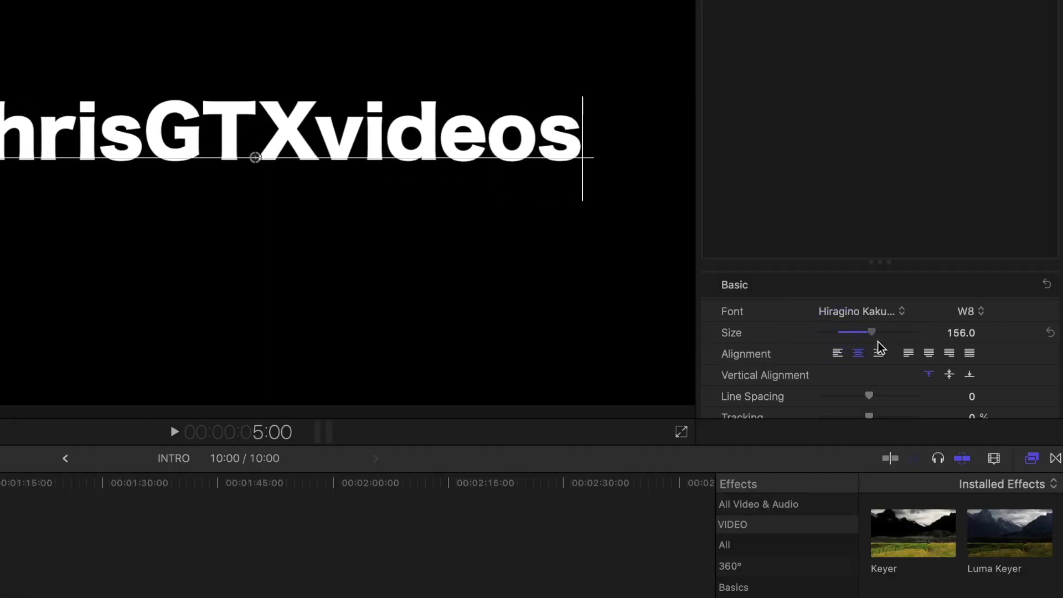
{"action": "left_click_drag", "start_coordinate": [881, 348], "coordinate": [891, 349]}
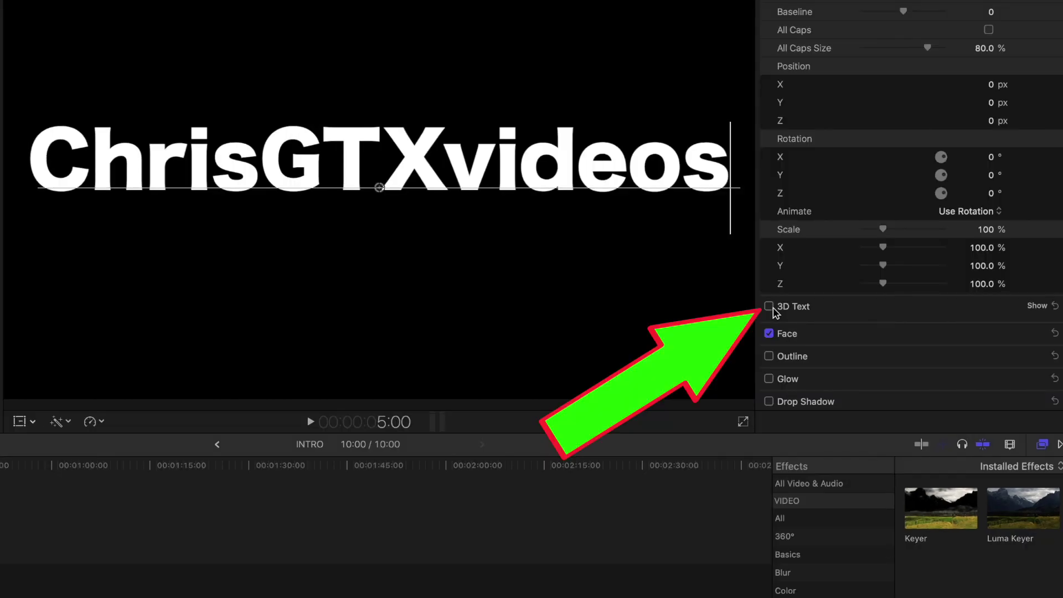
Step: Enable 3D Text on the title and switch its Material from Single to Multiple
{"action": "left_click", "coordinate": [769, 306]}
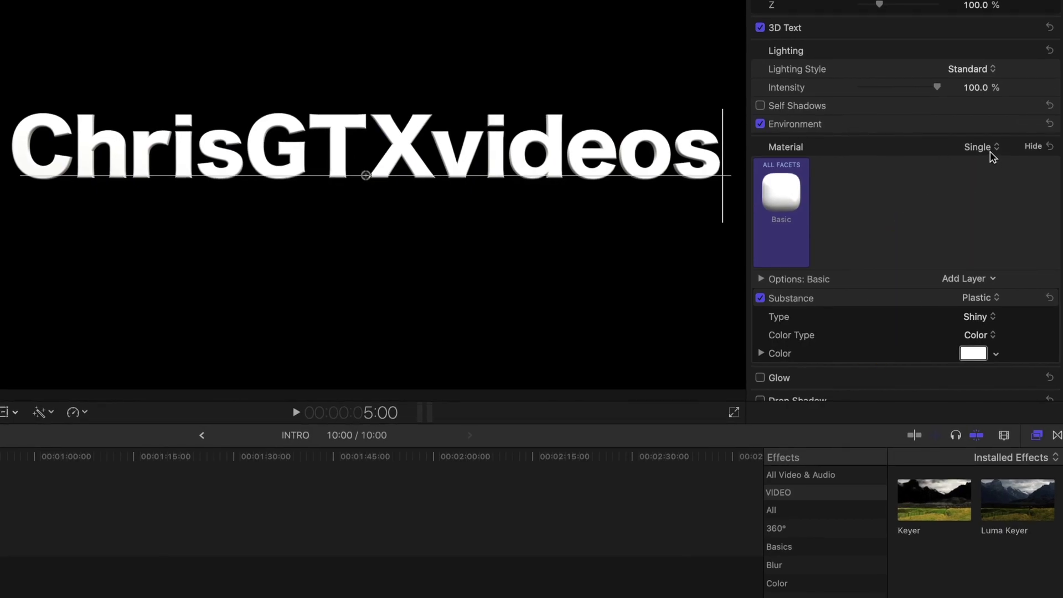
{"action": "left_click", "coordinate": [990, 154]}
{"action": "left_click", "coordinate": [988, 166]}
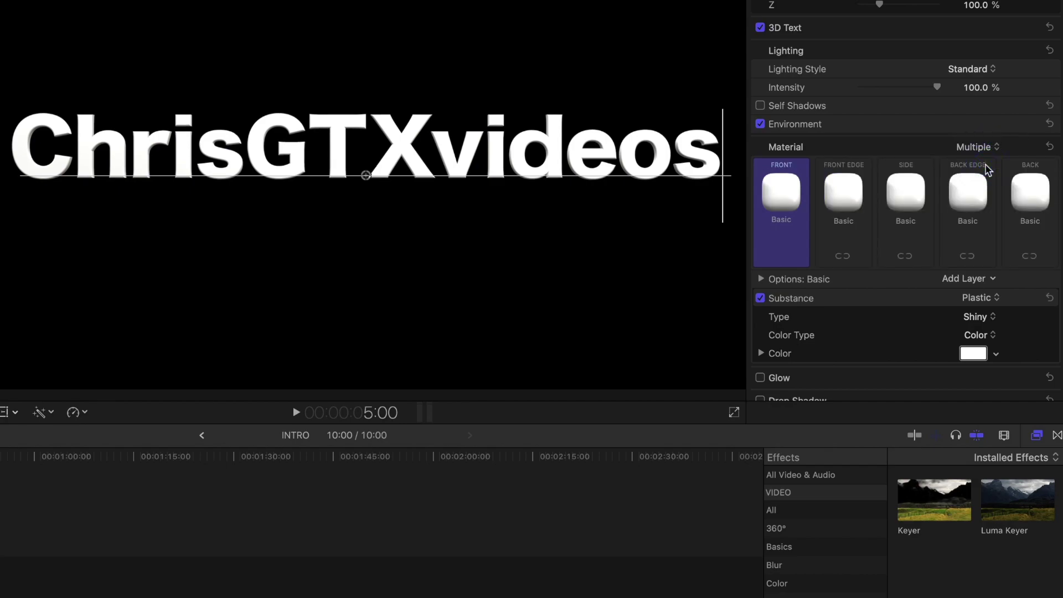
{"action": "mouse_move", "coordinate": [864, 209]}
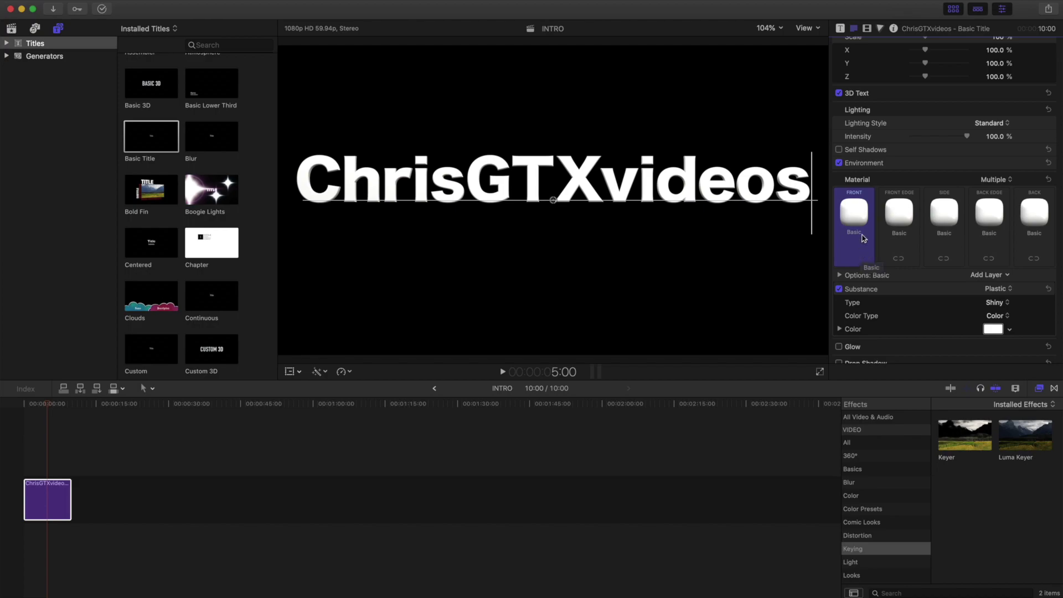
Step: Give the title's front face the Miscellaneous > Aluminum Foil material
{"action": "left_click", "coordinate": [854, 212]}
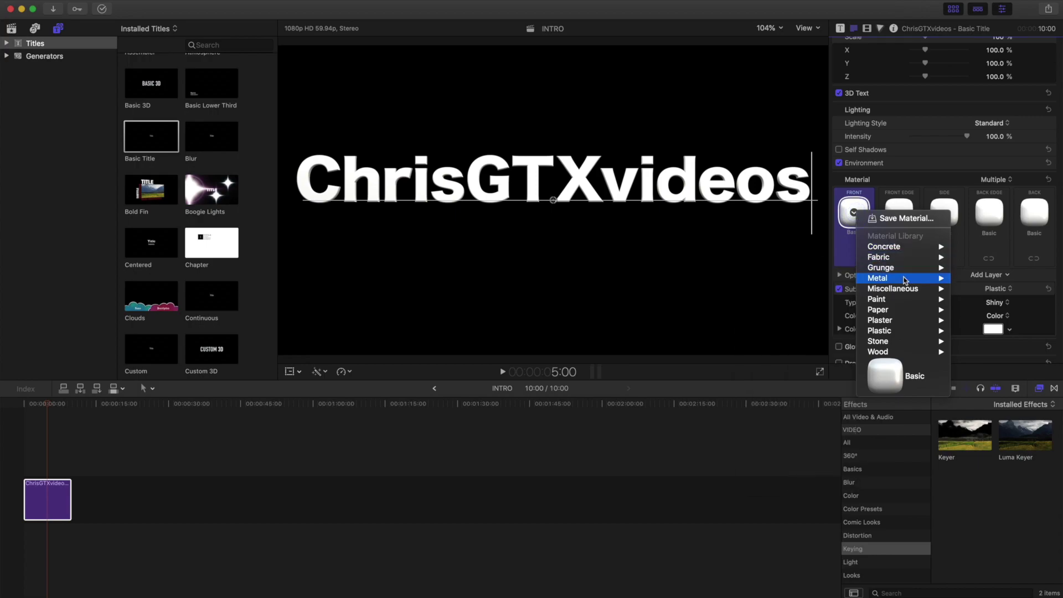
{"action": "mouse_move", "coordinate": [896, 313]}
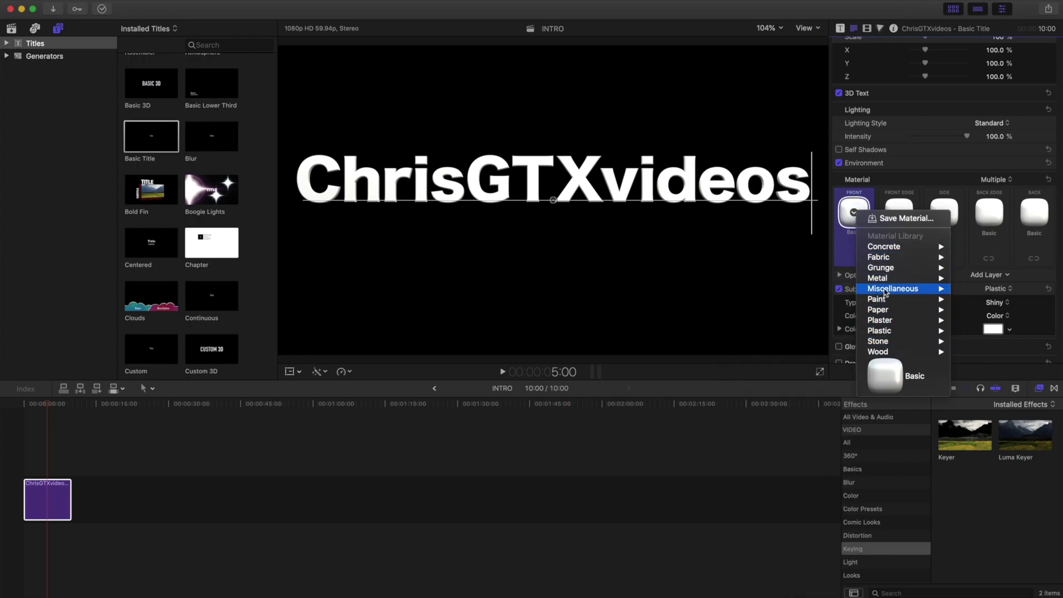
{"action": "mouse_move", "coordinate": [886, 291]}
{"action": "left_click", "coordinate": [797, 289]}
{"action": "left_click", "coordinate": [854, 212]}
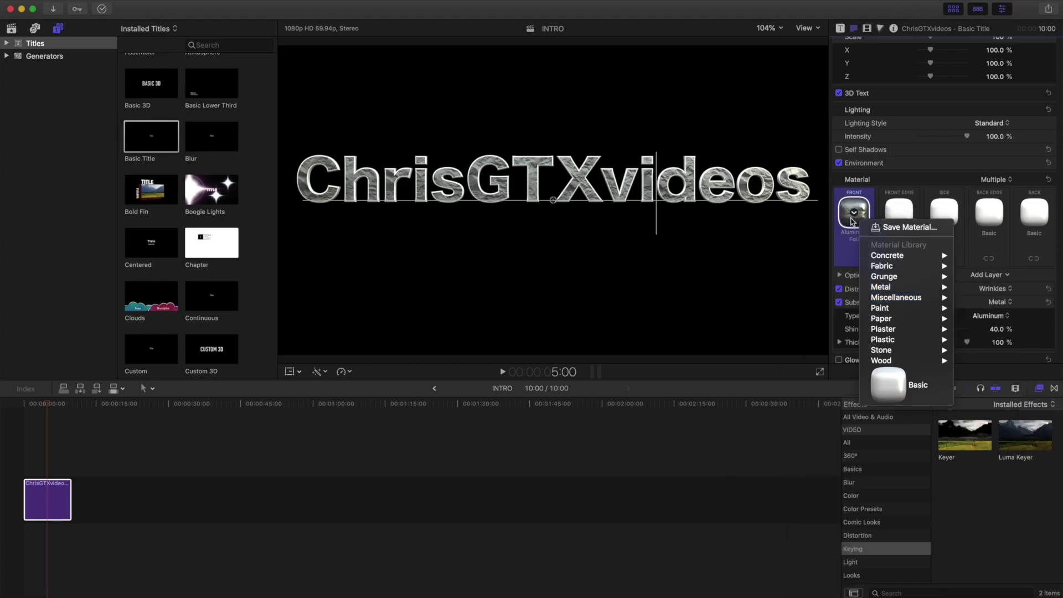
{"action": "left_click", "coordinate": [905, 217]}
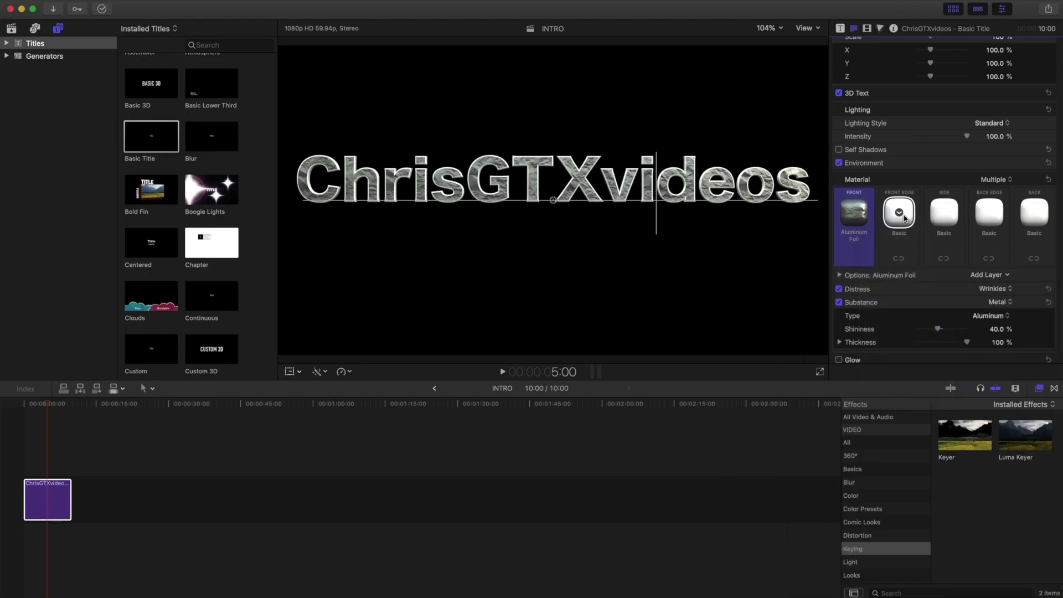
Step: Apply the Paint > Car Paint material to the front edge
{"action": "left_click", "coordinate": [905, 217]}
{"action": "mouse_move", "coordinate": [941, 299]}
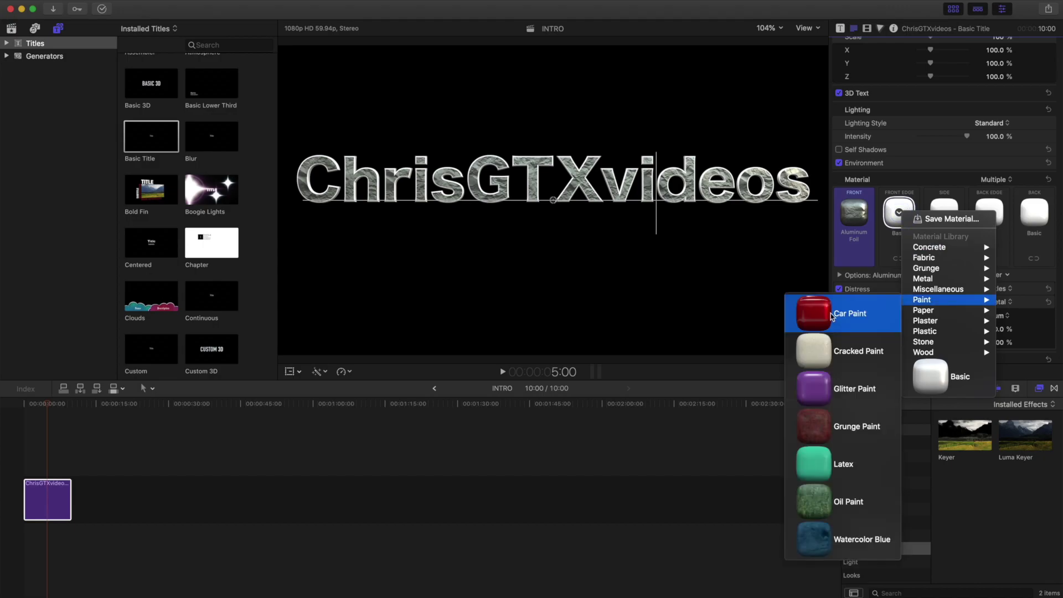
{"action": "left_click", "coordinate": [822, 321]}
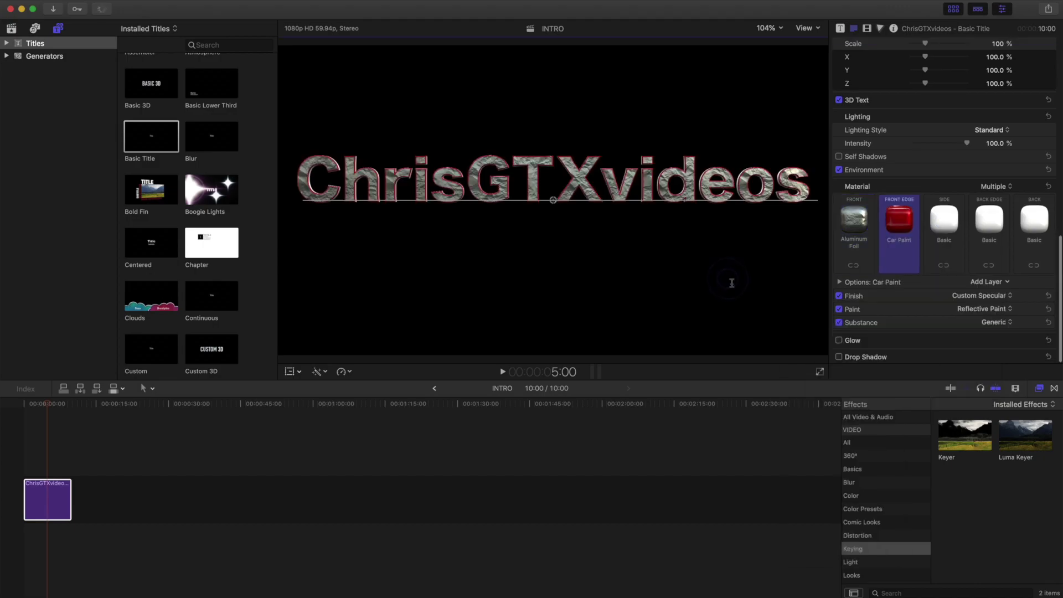
Step: Set the Car Paint to face opacity 100%, specular 100%, shininess ~55%, edge opacity 92.3%, Fresnel 10
{"action": "scroll", "coordinate": [936, 299], "scroll_direction": "down", "scroll_amount": 3}
{"action": "left_click_drag", "start_coordinate": [935, 295], "coordinate": [941, 298]}
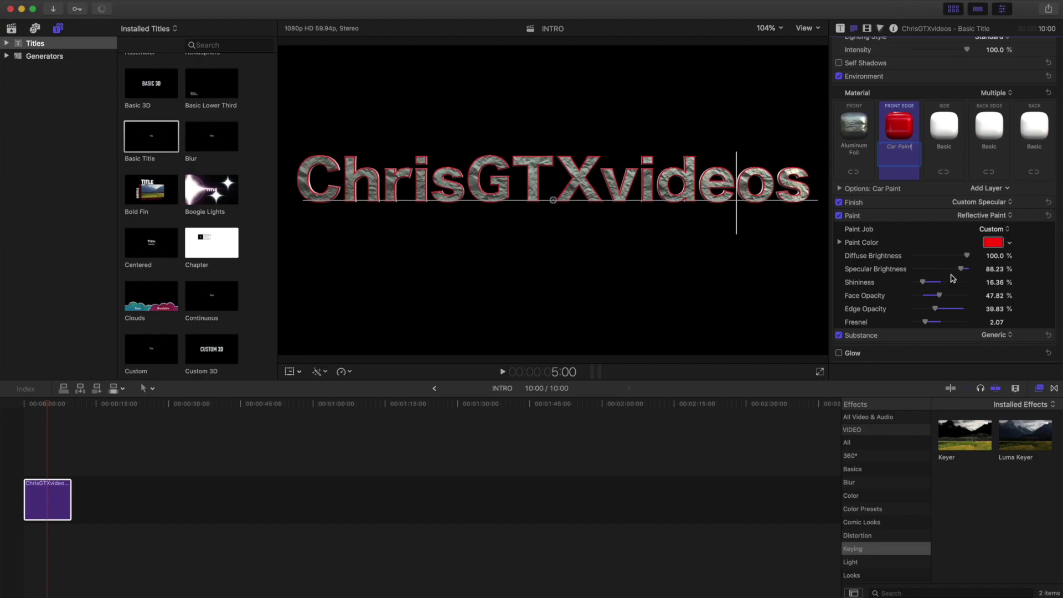
{"action": "left_click_drag", "start_coordinate": [939, 295], "coordinate": [981, 299]}
{"action": "left_click_drag", "start_coordinate": [960, 269], "coordinate": [975, 269]}
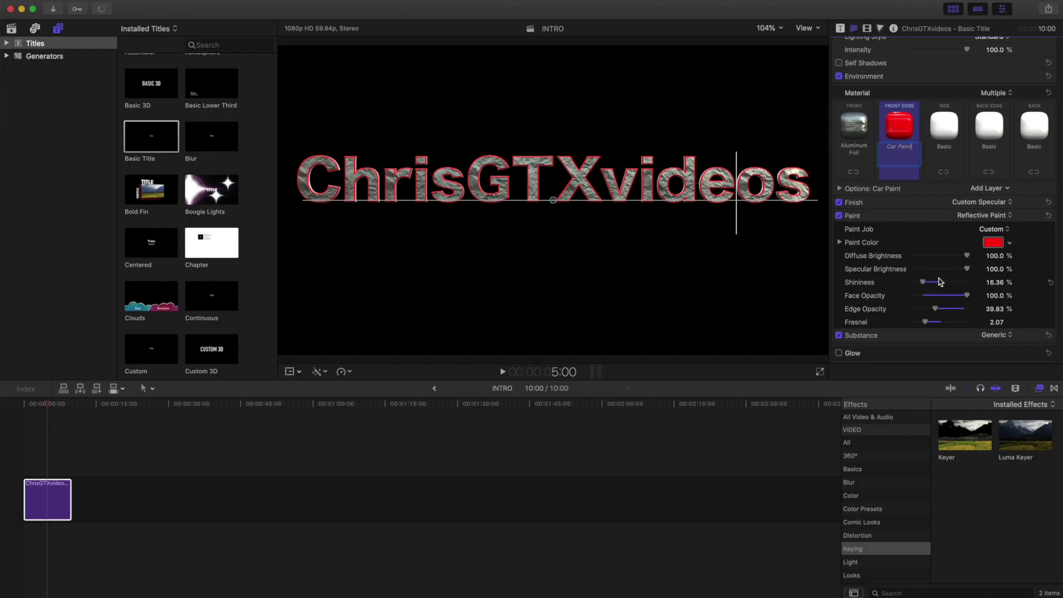
{"action": "left_click_drag", "start_coordinate": [922, 288], "coordinate": [945, 289]}
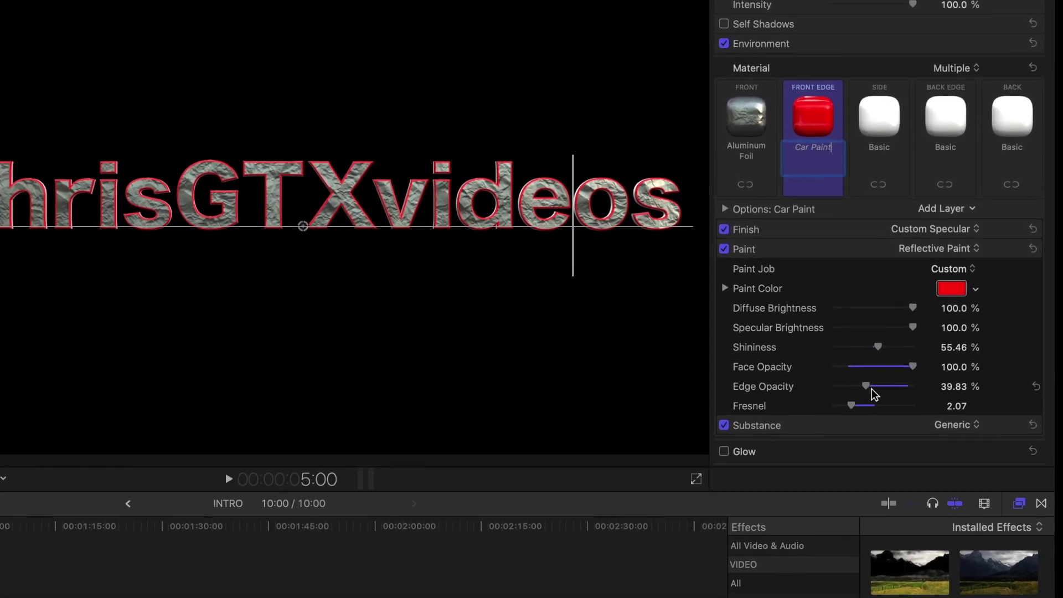
{"action": "left_click_drag", "start_coordinate": [906, 351], "coordinate": [937, 358]}
{"action": "mouse_move", "coordinate": [906, 408]}
{"action": "left_mouse_down"}
{"action": "mouse_move", "coordinate": [930, 399]}
{"action": "mouse_move", "coordinate": [913, 404]}
{"action": "left_mouse_up"}
{"action": "left_click_drag", "start_coordinate": [853, 421], "coordinate": [942, 434]}
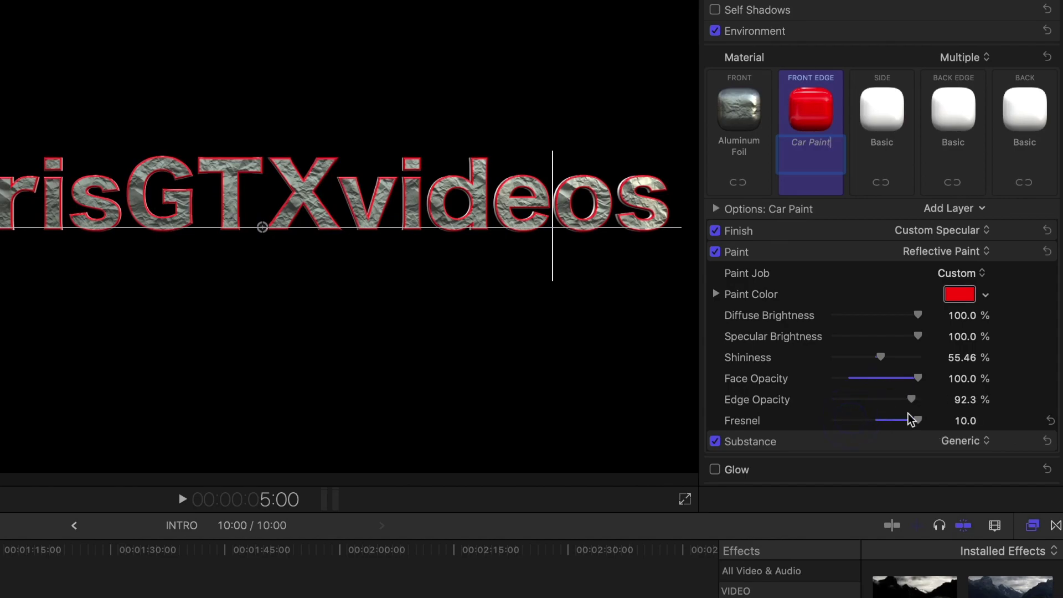
Step: Color the title's side faces bright cyan and trim the title clip to 11:09
{"action": "scroll", "coordinate": [748, 275], "scroll_direction": "up", "scroll_amount": 10}
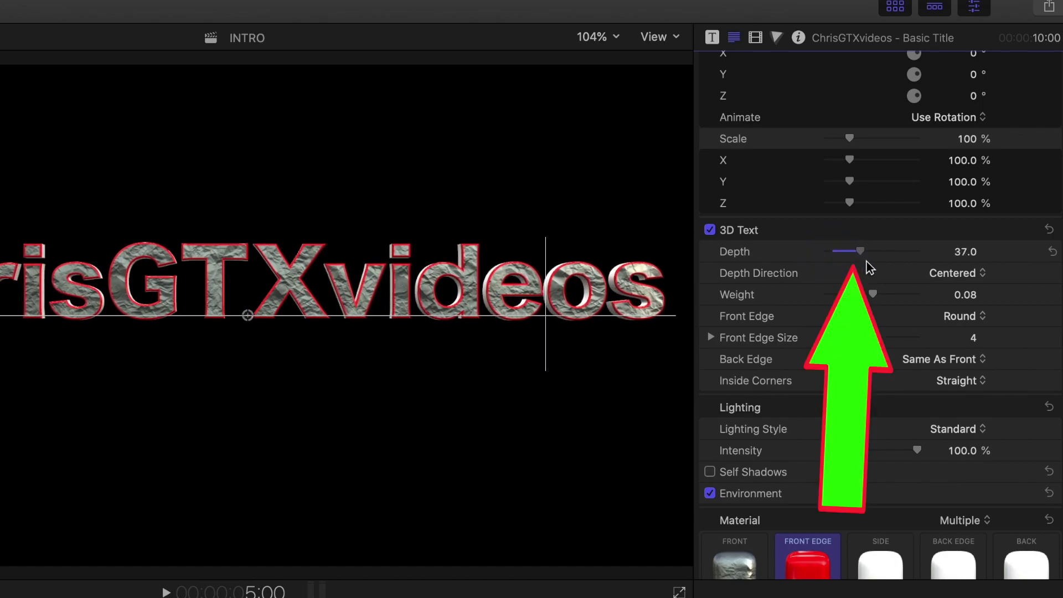
{"action": "scroll", "coordinate": [944, 222], "scroll_direction": "down", "scroll_amount": 5}
{"action": "left_click", "coordinate": [947, 253]}
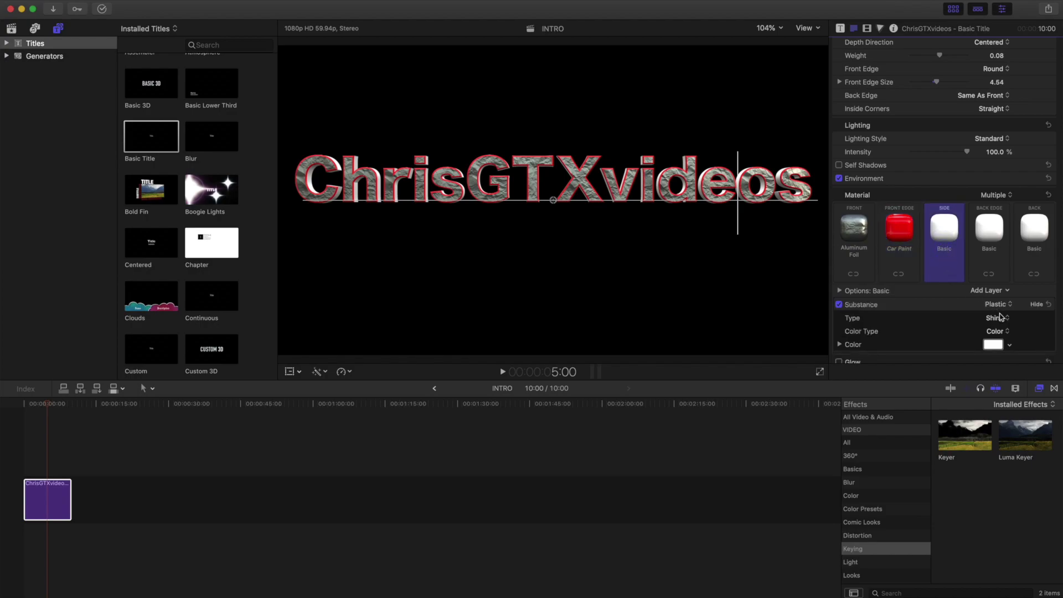
{"action": "left_click", "coordinate": [1009, 345]}
{"action": "left_click_drag", "start_coordinate": [979, 376], "coordinate": [970, 410]}
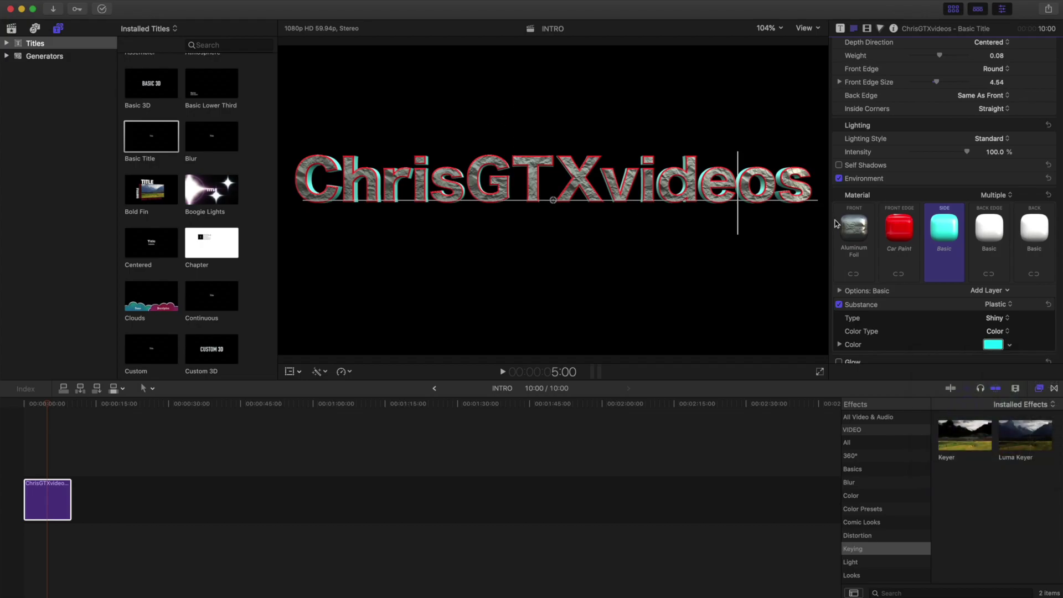
{"action": "scroll", "coordinate": [991, 323], "scroll_direction": "down", "scroll_amount": 2}
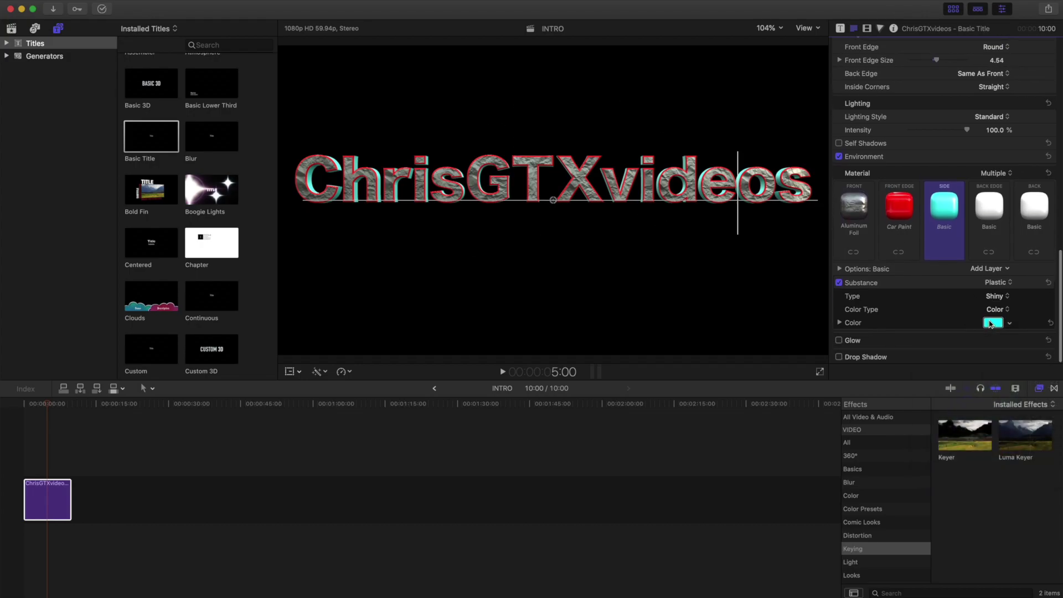
{"action": "left_click_drag", "start_coordinate": [70, 498], "coordinate": [65, 499]}
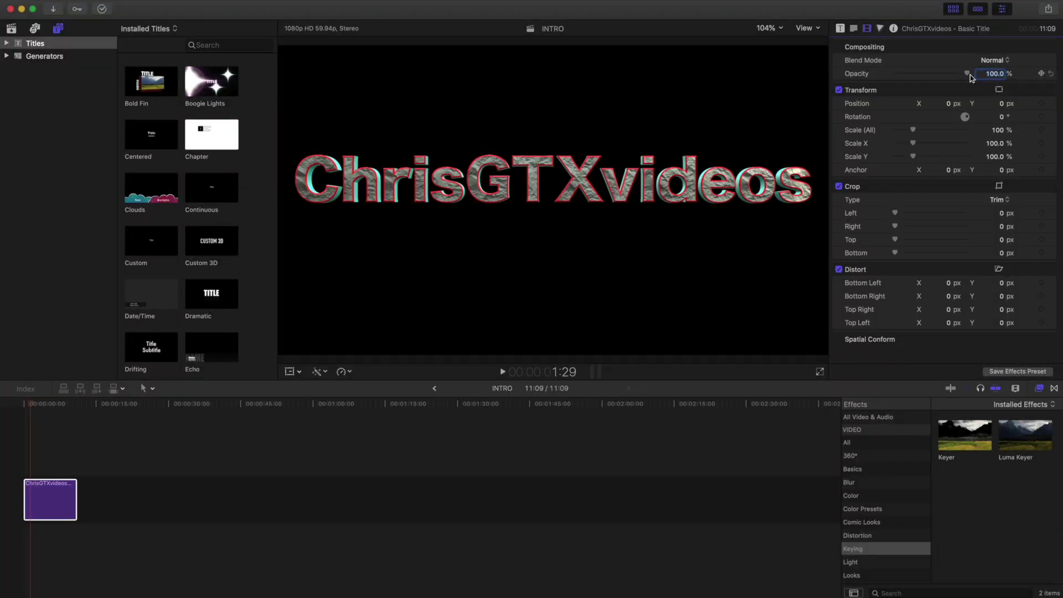
Step: Keyframe the title's opacity from 0% at the start rising to 74.26% shortly after
{"action": "left_click_drag", "start_coordinate": [969, 74], "coordinate": [879, 76]}
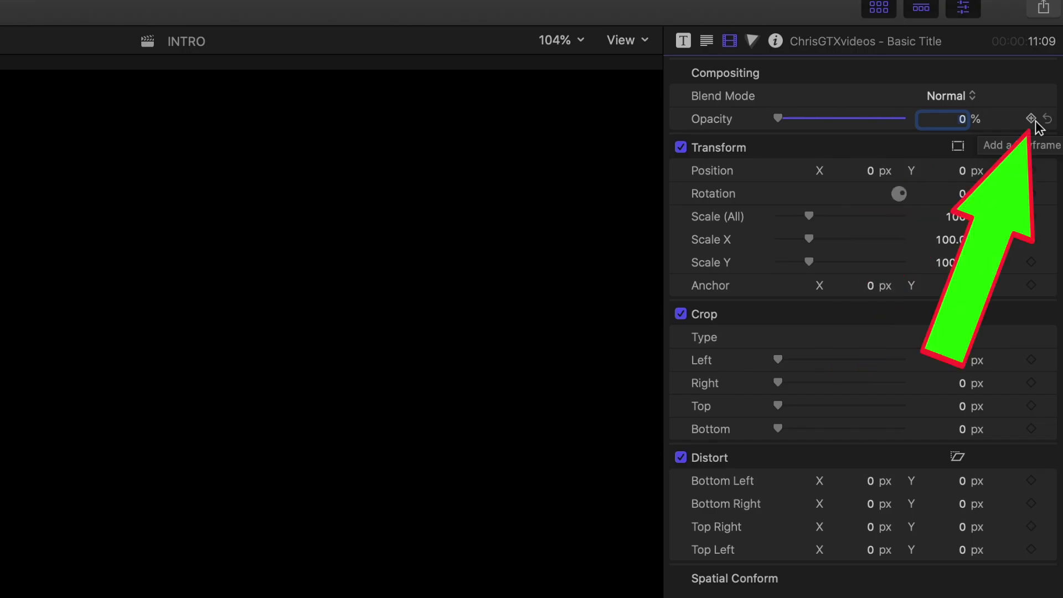
{"action": "left_click", "coordinate": [1033, 121]}
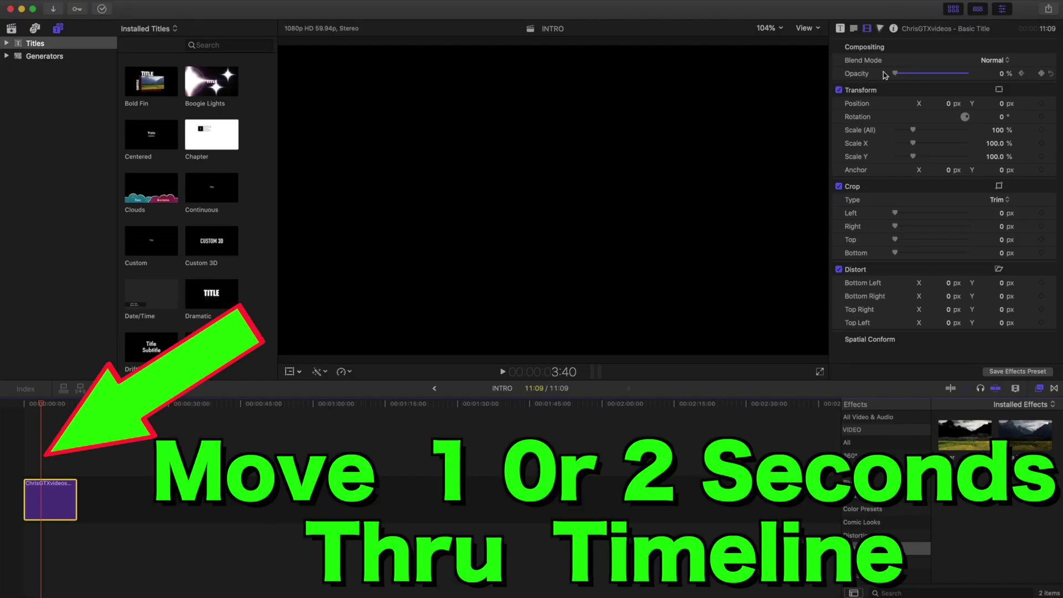
{"action": "left_click_drag", "start_coordinate": [895, 73], "coordinate": [997, 78]}
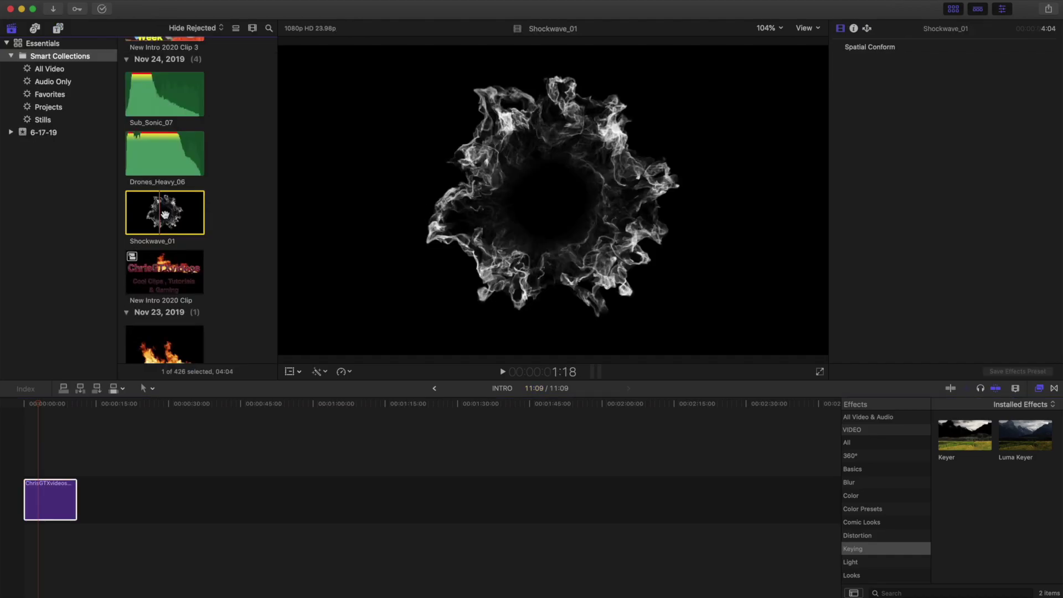
Step: Add Shockwave_01 at the project start and scale it up to 125.06%
{"action": "left_click_drag", "start_coordinate": [165, 215], "coordinate": [37, 538]}
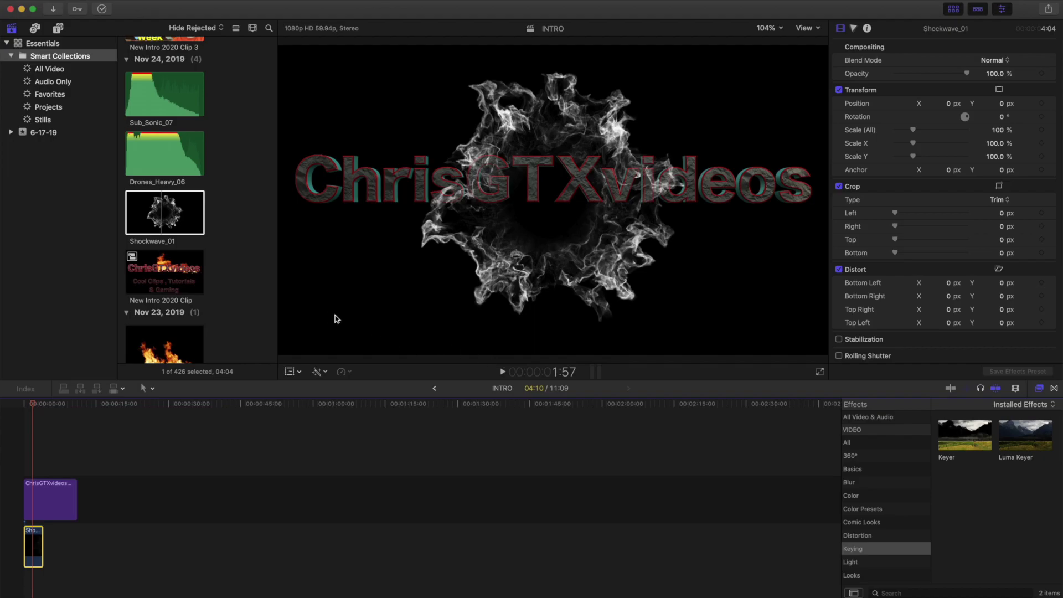
{"action": "left_click", "coordinate": [290, 372]}
{"action": "left_click_drag", "start_coordinate": [285, 356], "coordinate": [223, 399]}
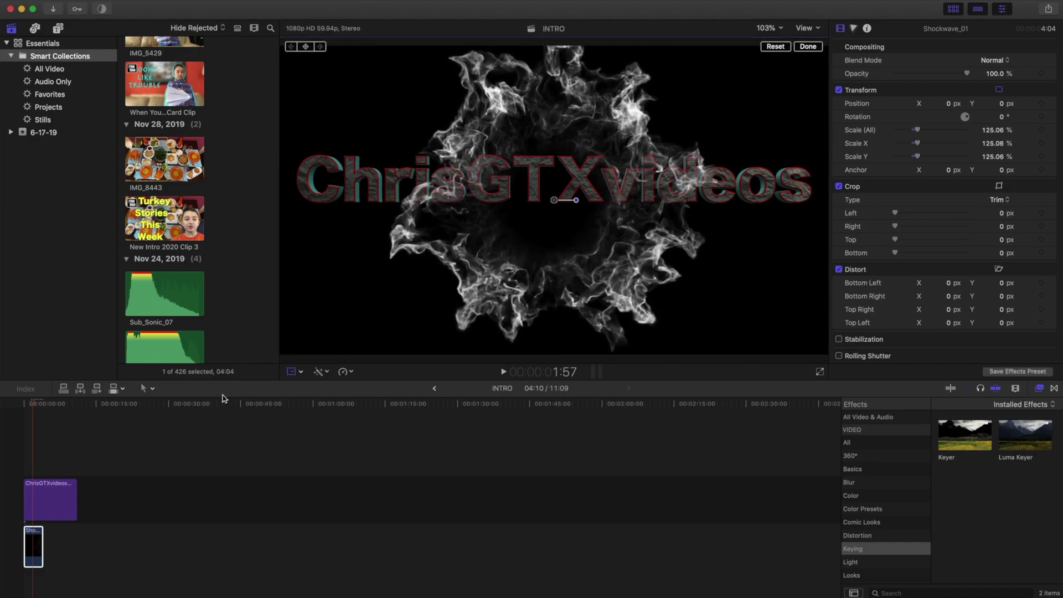
Step: Apply Colorize to Shockwave_01, remapping black to black and white to red
{"action": "left_click", "coordinate": [40, 543]}
{"action": "scroll", "coordinate": [857, 483], "scroll_direction": "down", "scroll_amount": 1}
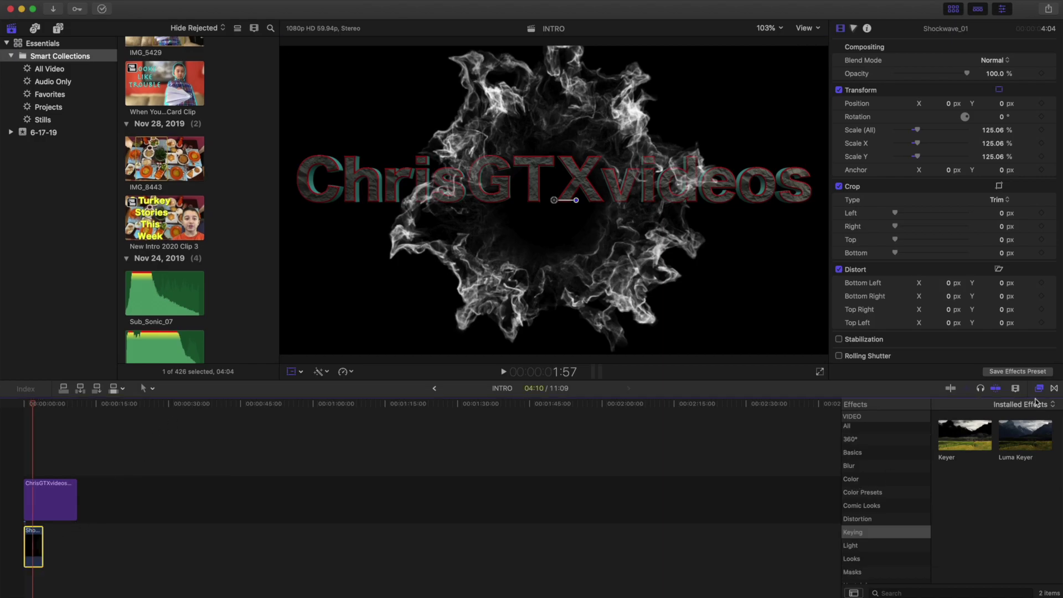
{"action": "left_click", "coordinate": [855, 481]}
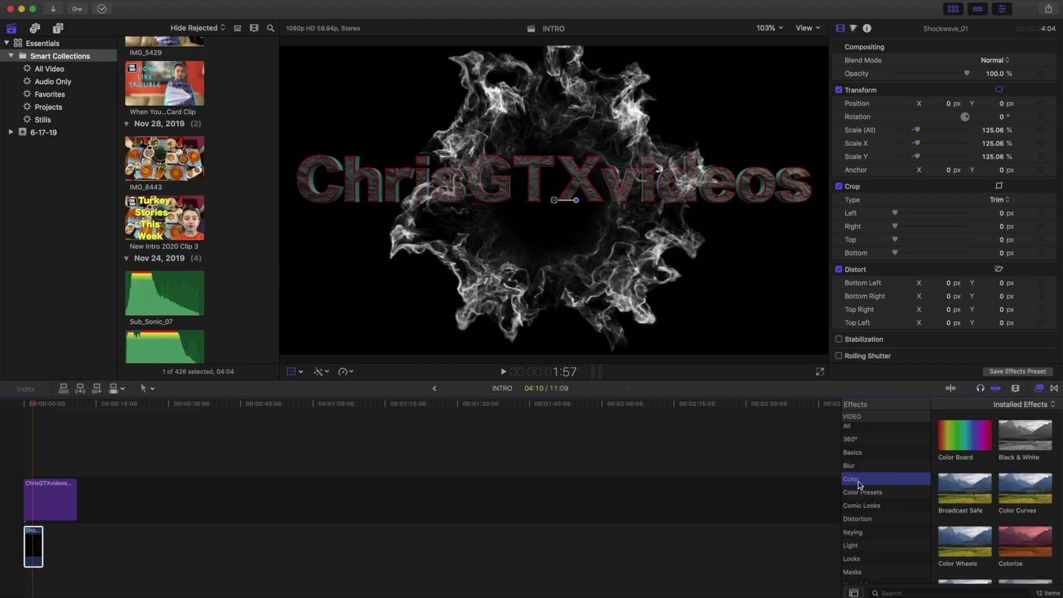
{"action": "left_click_drag", "start_coordinate": [1024, 551], "coordinate": [34, 554]}
{"action": "left_click", "coordinate": [1010, 78]}
{"action": "left_click", "coordinate": [1033, 202]}
{"action": "left_click", "coordinate": [34, 551]}
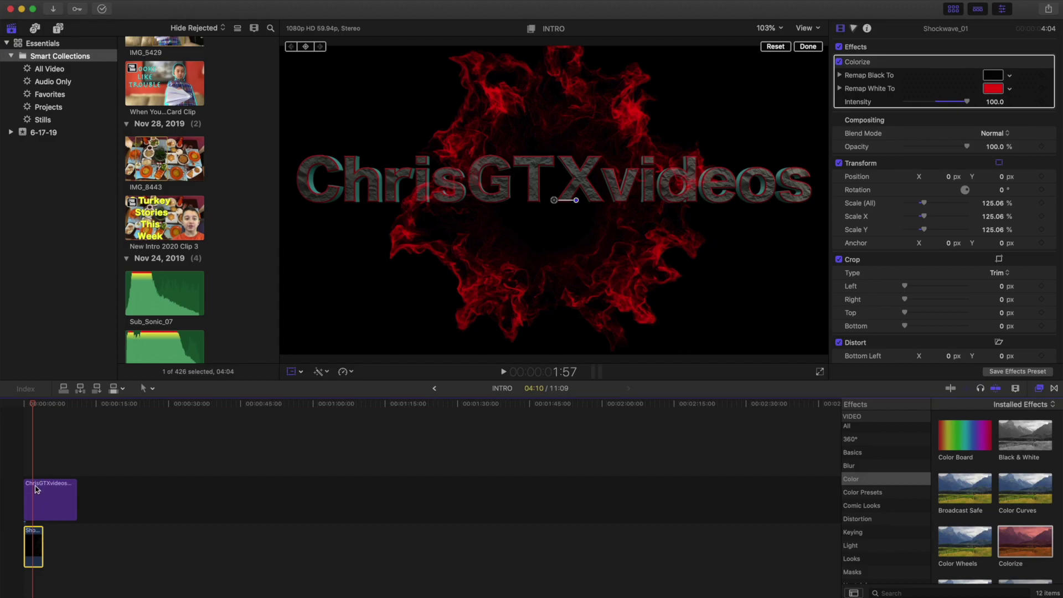
{"action": "left_click", "coordinate": [93, 501]}
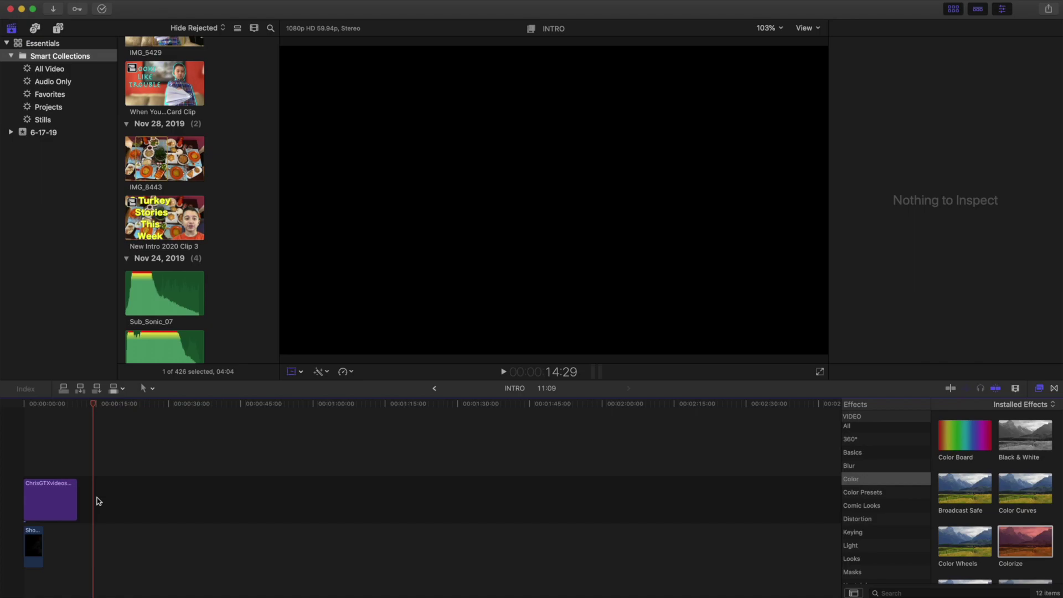
Step: Paste two more copies of the red shockwave and move them to the timeline start
{"action": "key", "text": "alt+v"}
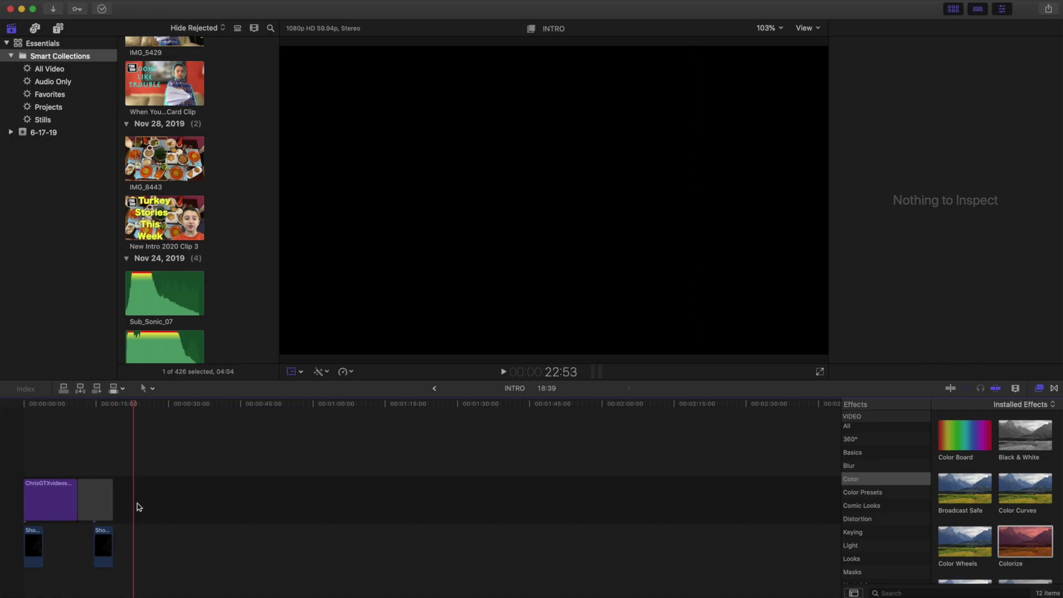
{"action": "key", "text": "alt+v"}
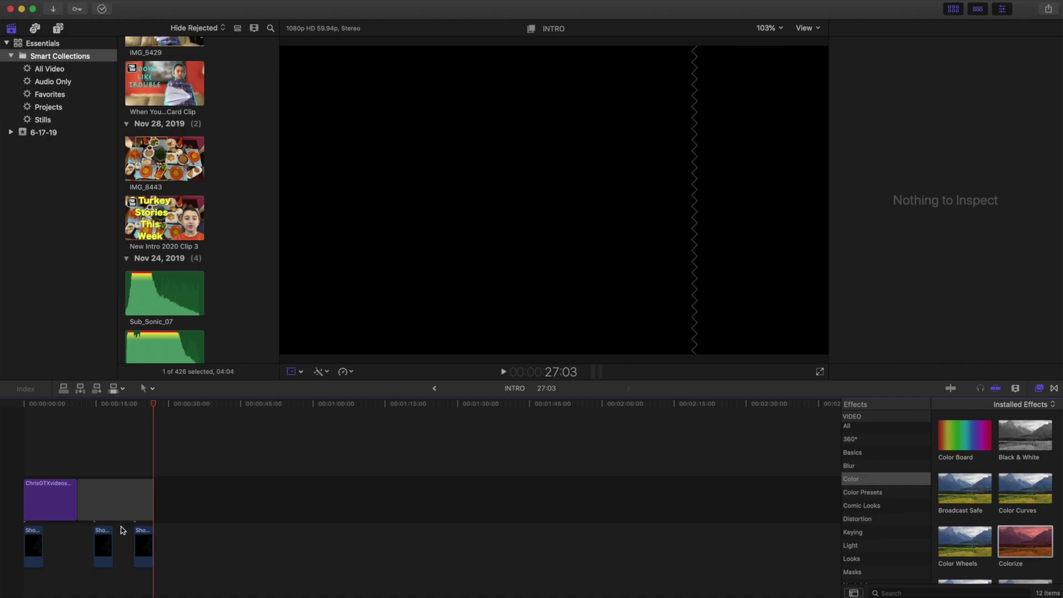
{"action": "left_click_drag", "start_coordinate": [109, 543], "coordinate": [39, 526]}
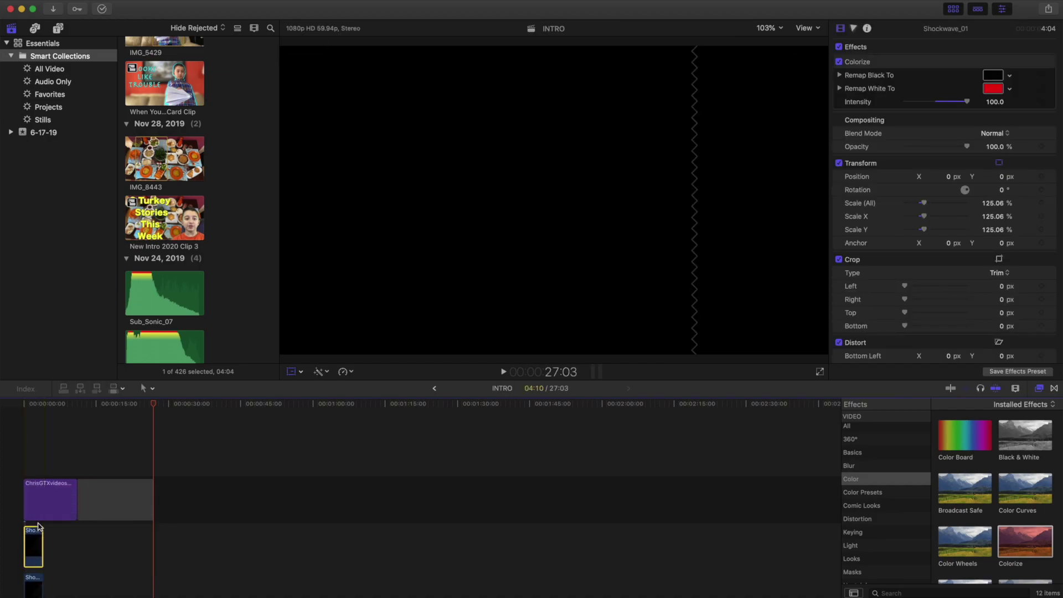
Step: Zoom the viewer to 50% and resize the shockwave copy to 130.86%
{"action": "left_click", "coordinate": [294, 376]}
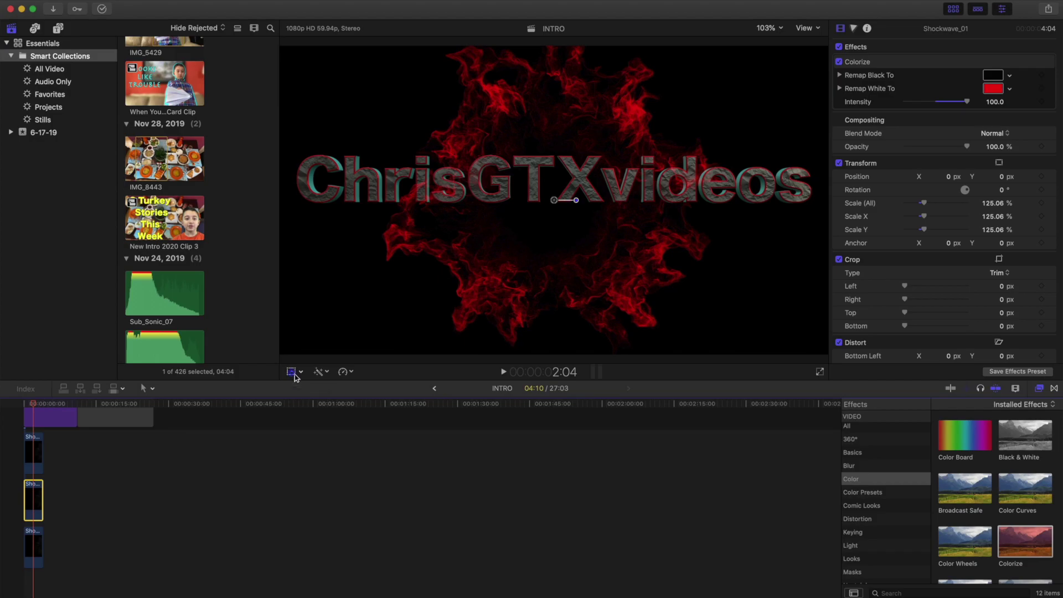
{"action": "left_click", "coordinate": [778, 29]}
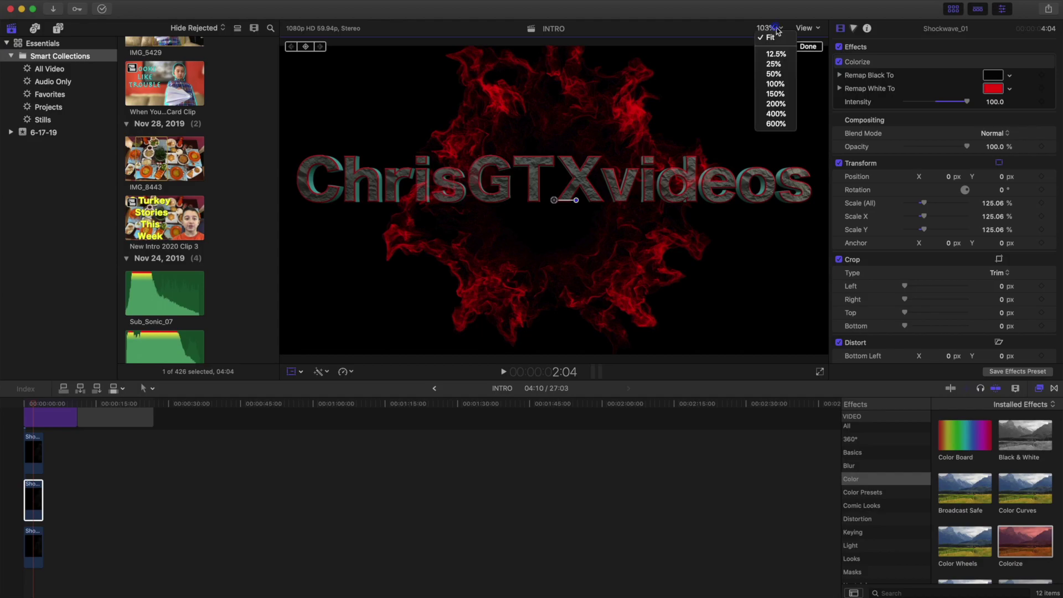
{"action": "left_click", "coordinate": [773, 75]}
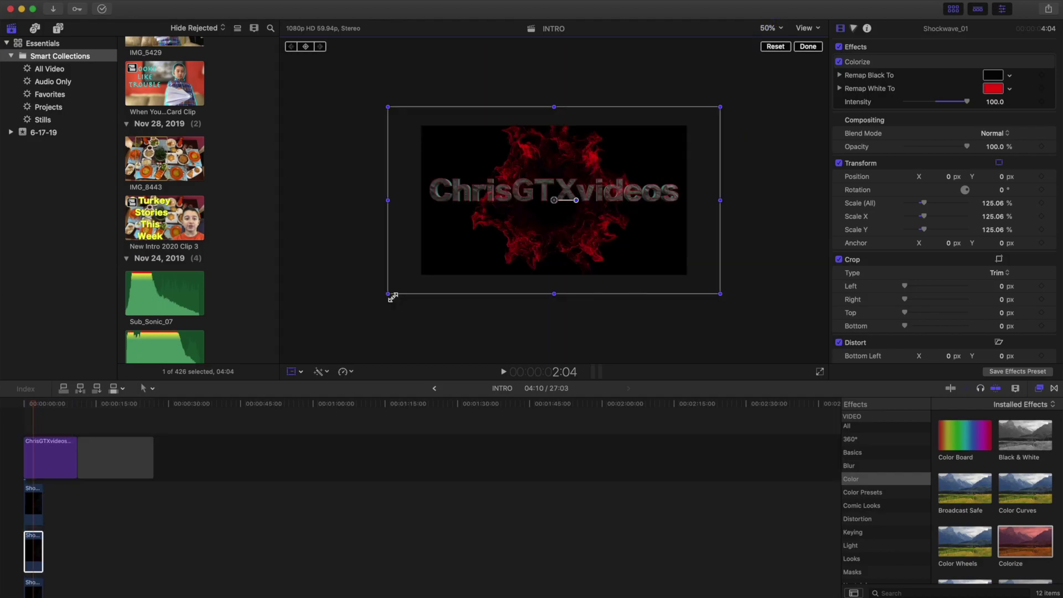
{"action": "mouse_move", "coordinate": [392, 297]}
{"action": "left_mouse_down"}
{"action": "mouse_move", "coordinate": [409, 289]}
{"action": "mouse_move", "coordinate": [394, 289]}
{"action": "left_mouse_up"}
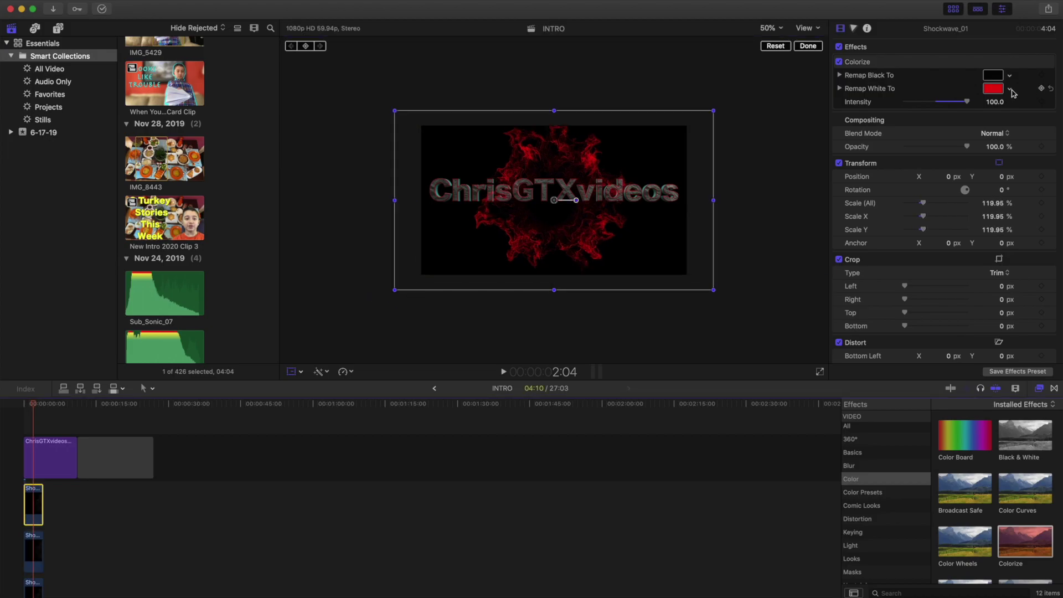
Step: Tint the copy blue, set its blend mode to Screen, and play back the intro
{"action": "left_click", "coordinate": [1011, 90]}
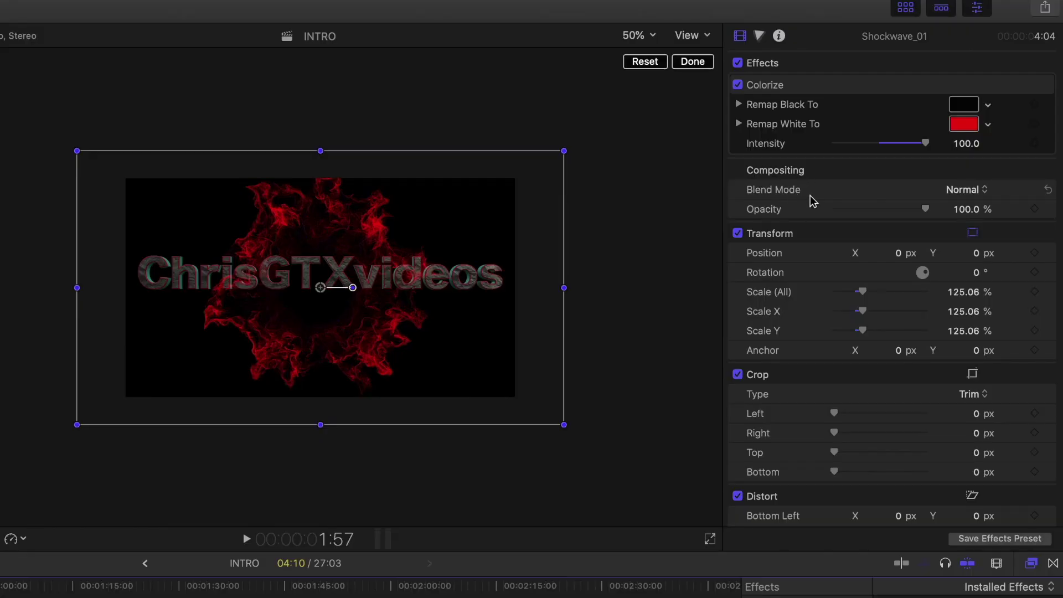
{"action": "left_click", "coordinate": [966, 194]}
{"action": "left_click", "coordinate": [968, 328]}
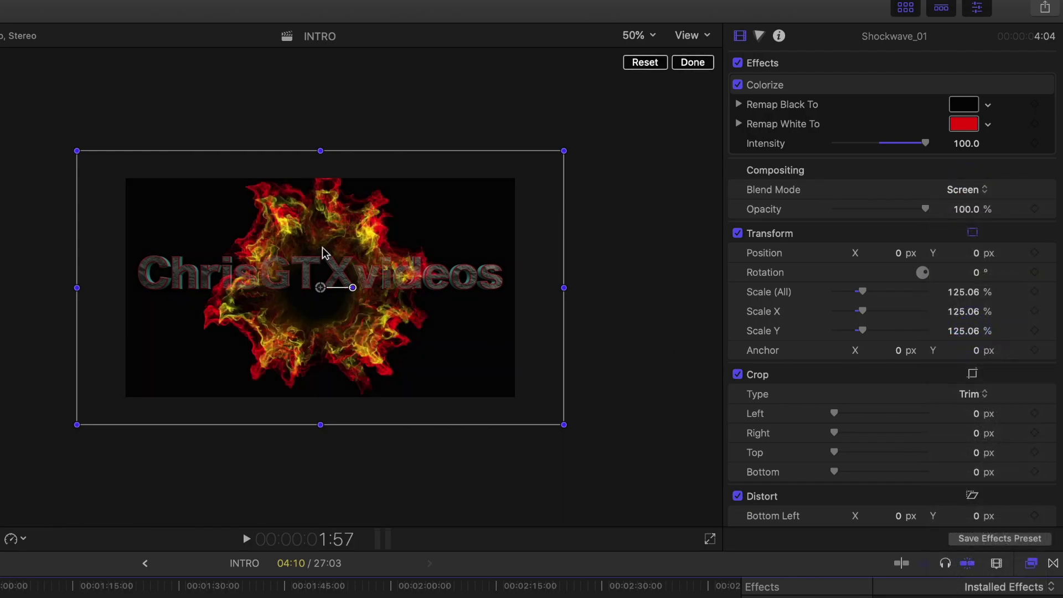
{"action": "left_click", "coordinate": [503, 372]}
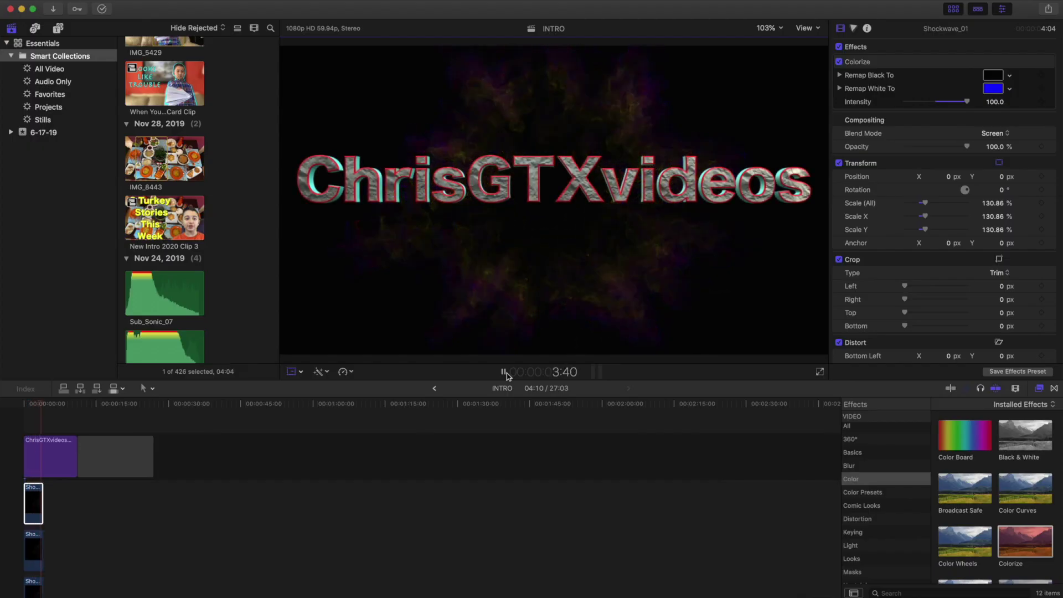
Step: Change the second title's text to 'Tutorials & Gaming' and shrink it to size 166
{"action": "left_click", "coordinate": [46, 456]}
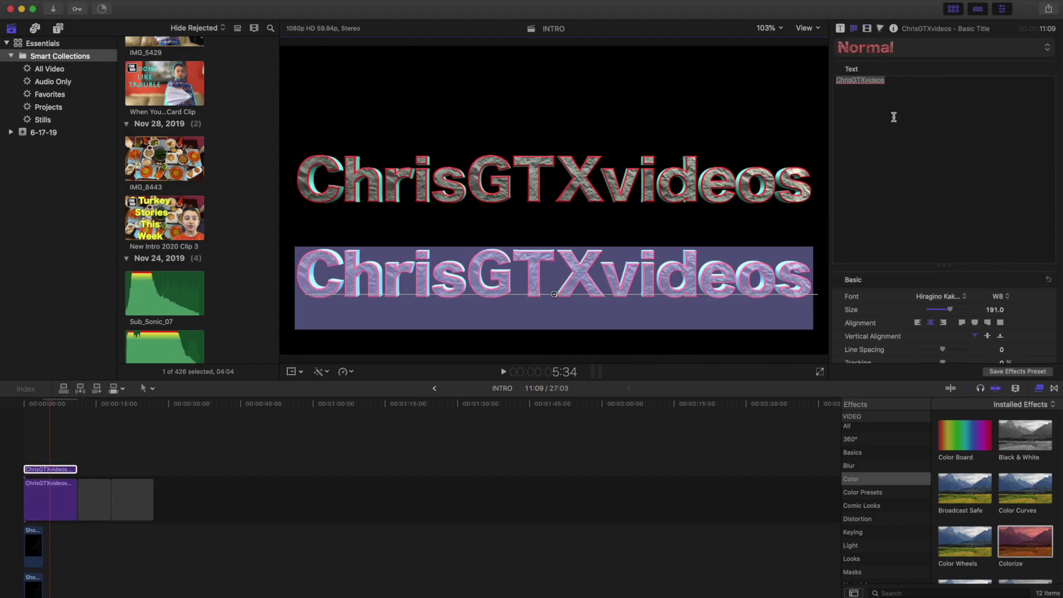
{"action": "type", "text": "Tutorials & Gaming"}
{"action": "left_click_drag", "start_coordinate": [950, 310], "coordinate": [950, 321]}
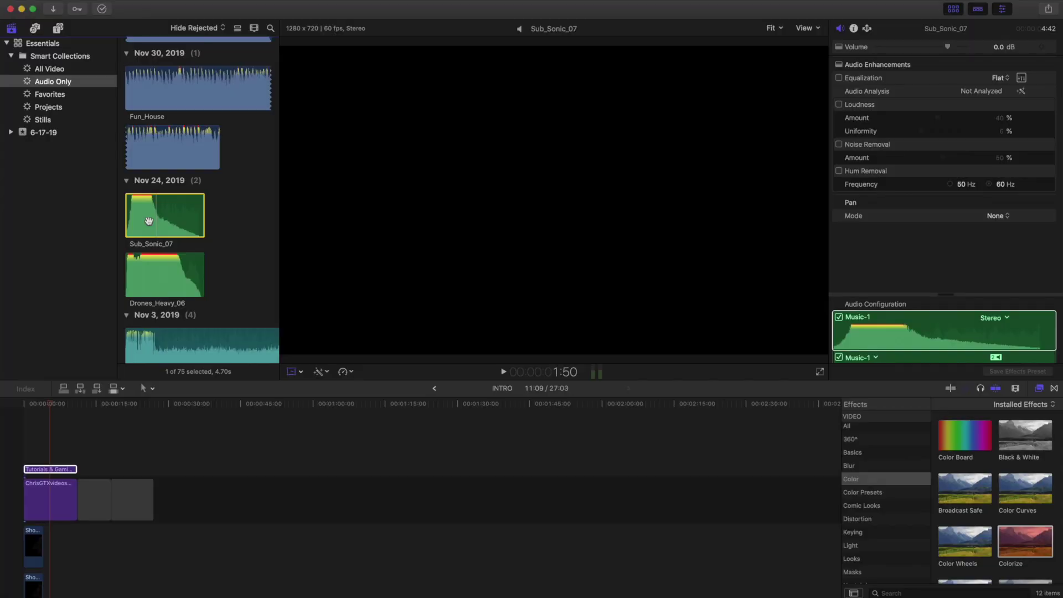
Step: Add the Sub_Sonic_07 sound to the INTRO timeline and select the title clip near the start
{"action": "left_click_drag", "start_coordinate": [148, 221], "coordinate": [130, 509]}
{"action": "scroll", "coordinate": [39, 536], "scroll_direction": "up", "scroll_amount": 5}
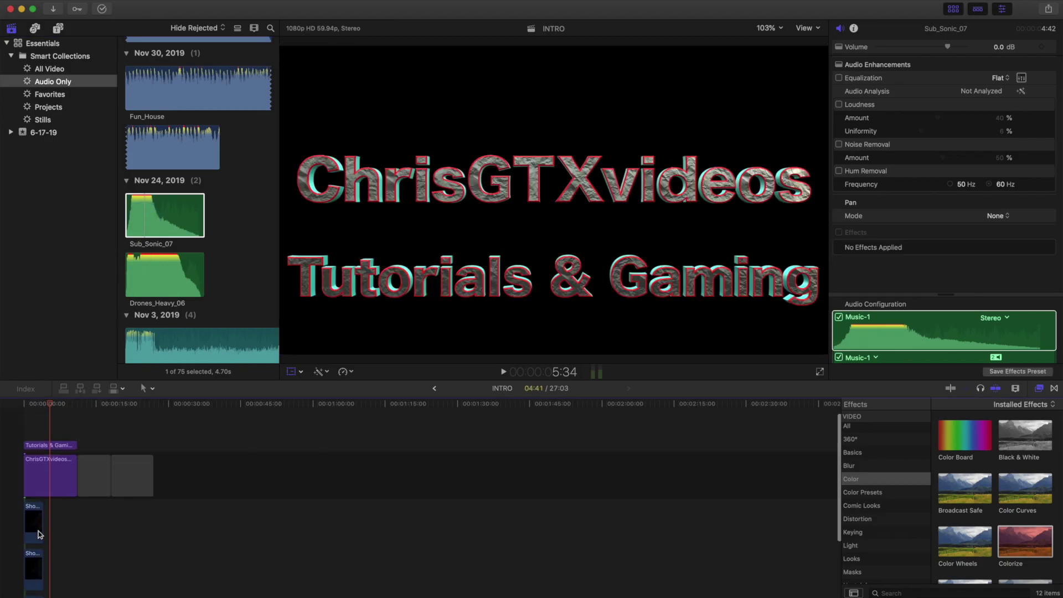
{"action": "left_click", "coordinate": [36, 440]}
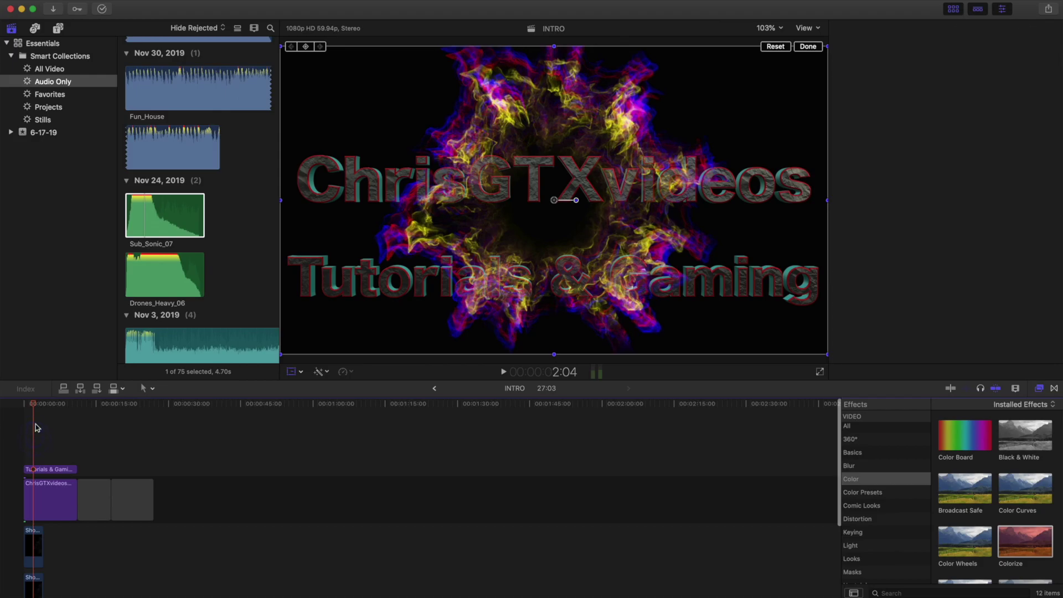
{"action": "left_click", "coordinate": [50, 469]}
{"action": "left_click", "coordinate": [867, 29]}
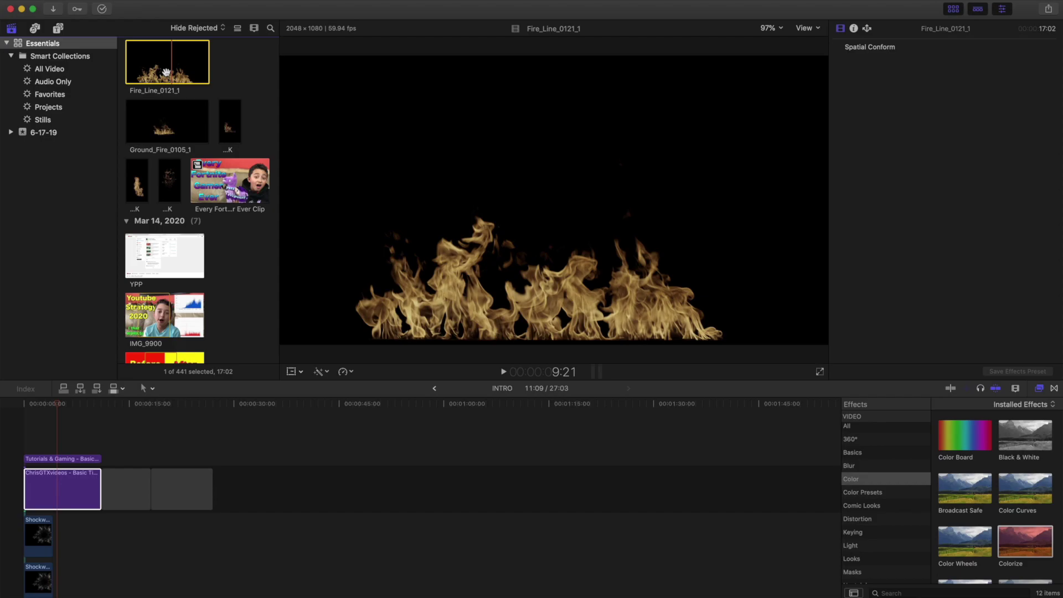
Step: Place Fire_Line_0121_1 under the titles and crop away the flames' left side
{"action": "left_click_drag", "start_coordinate": [166, 72], "coordinate": [20, 526]}
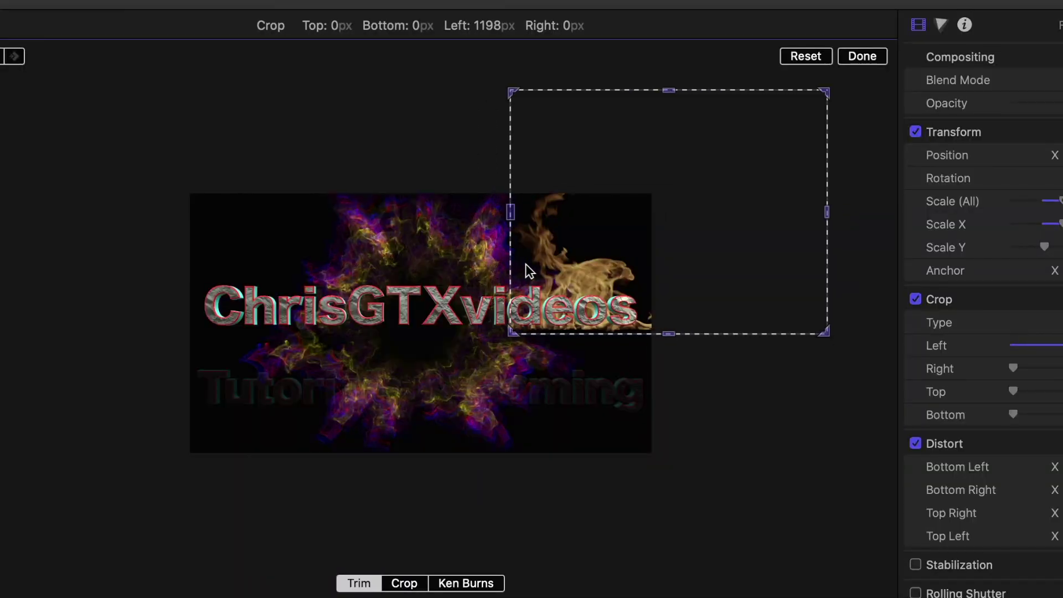
{"action": "left_click_drag", "start_coordinate": [615, 166], "coordinate": [677, 182]}
{"action": "left_click_drag", "start_coordinate": [636, 294], "coordinate": [681, 300]}
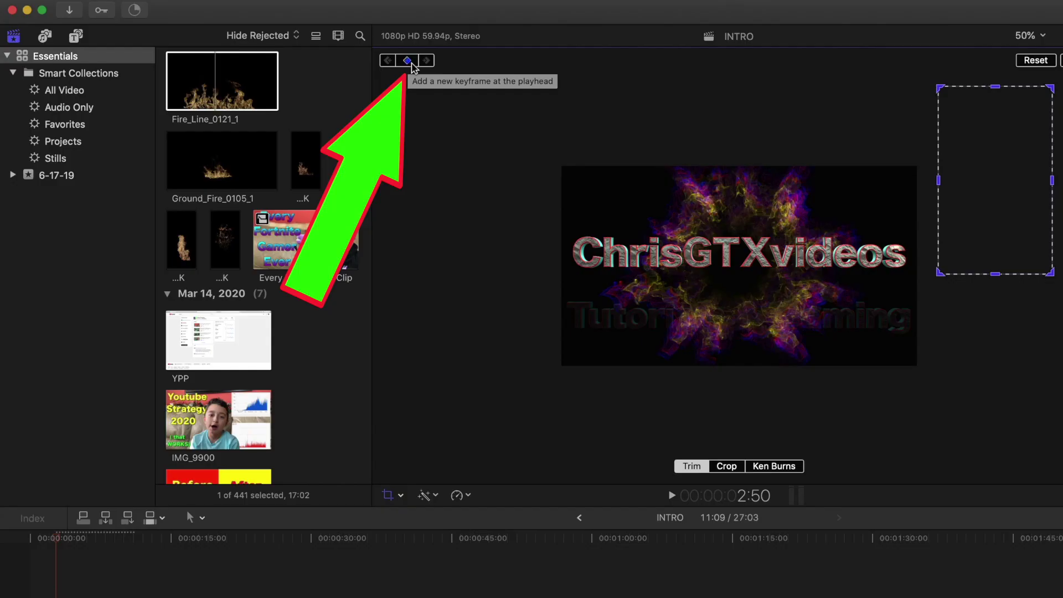
Step: Keyframe the flames so they slide left in behind the ChrisGTXvideos title
{"action": "left_click", "coordinate": [410, 62]}
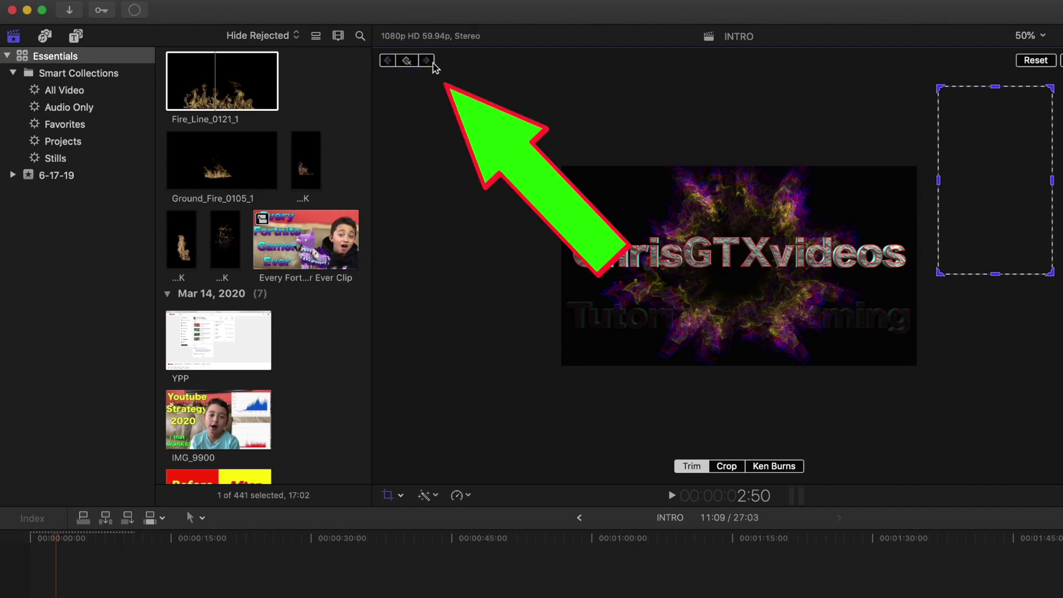
{"action": "left_click", "coordinate": [427, 60]}
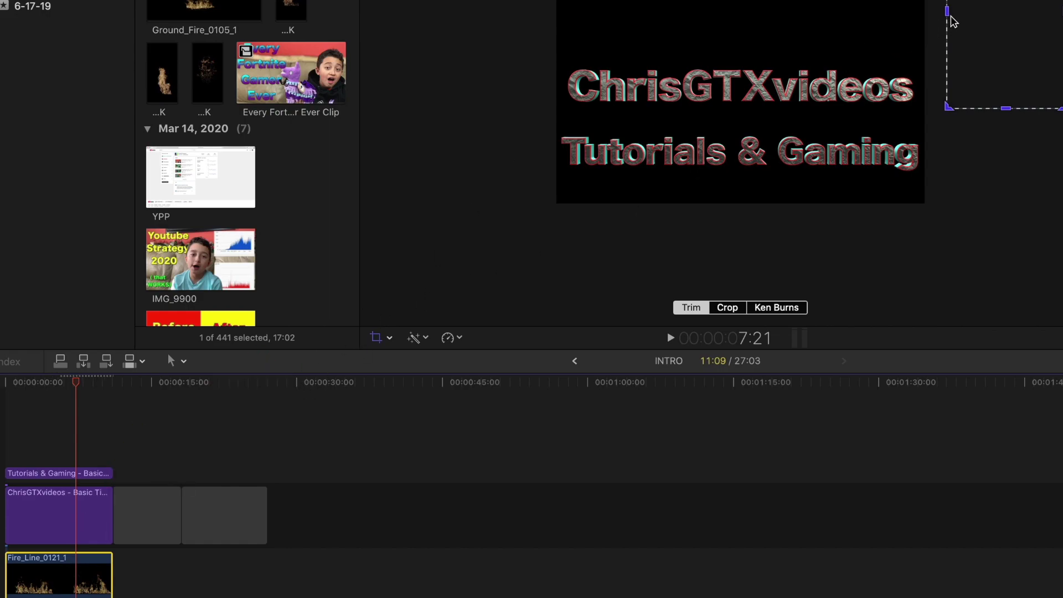
{"action": "left_click_drag", "start_coordinate": [953, 21], "coordinate": [469, 39]}
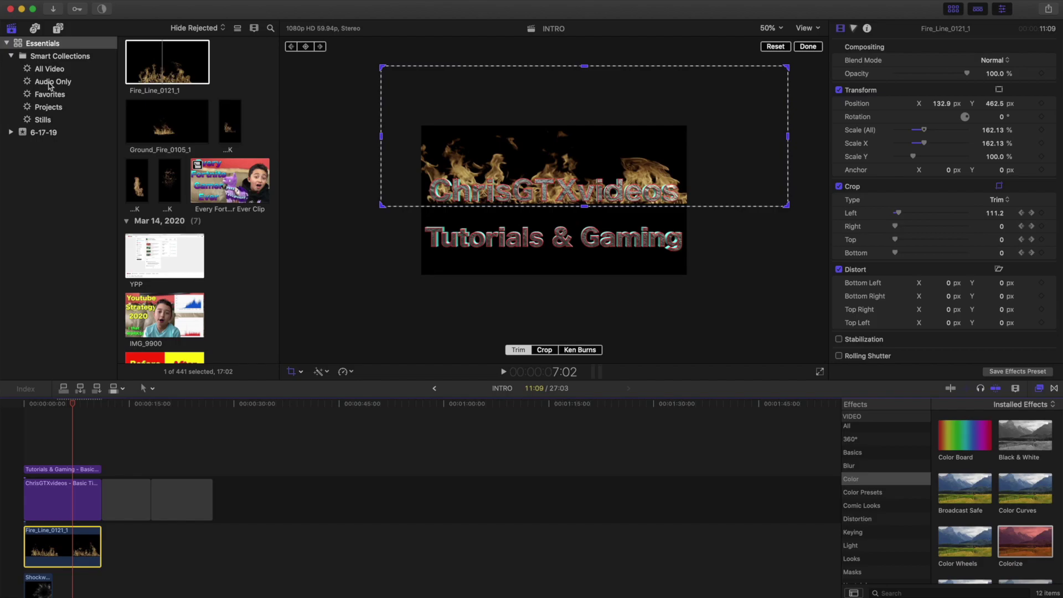
Step: Filter the browser to audio clips and scrub through the intro to check the flames' timing
{"action": "left_click", "coordinate": [53, 83]}
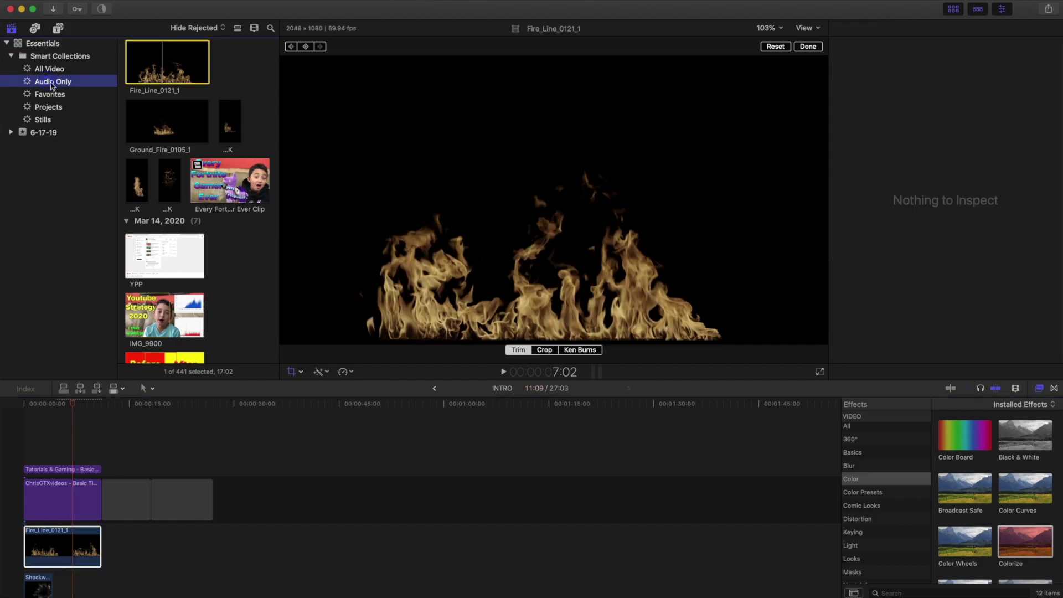
{"action": "scroll", "coordinate": [177, 170], "scroll_direction": "up", "scroll_amount": 10}
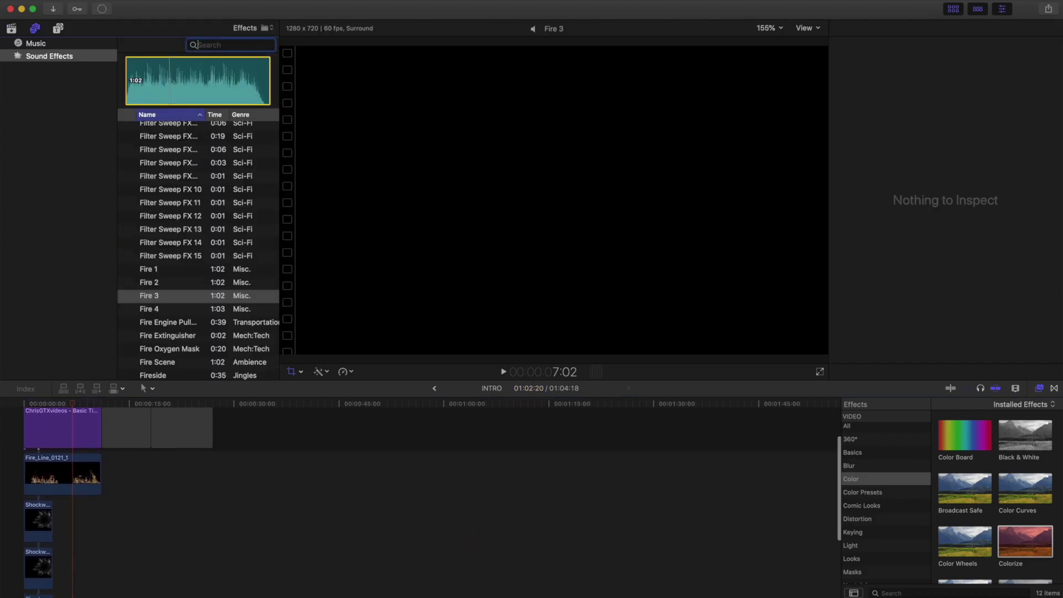
{"action": "left_click", "coordinate": [53, 404]}
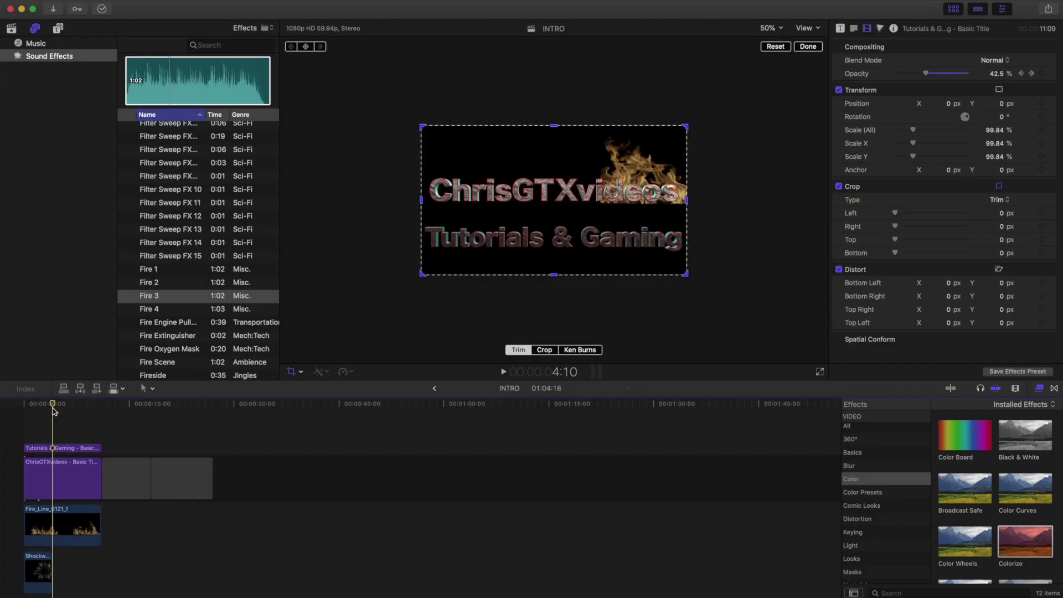
{"action": "mouse_move", "coordinate": [53, 410]}
{"action": "left_mouse_down"}
{"action": "mouse_move", "coordinate": [44, 412]}
{"action": "mouse_move", "coordinate": [61, 414]}
{"action": "left_mouse_up"}
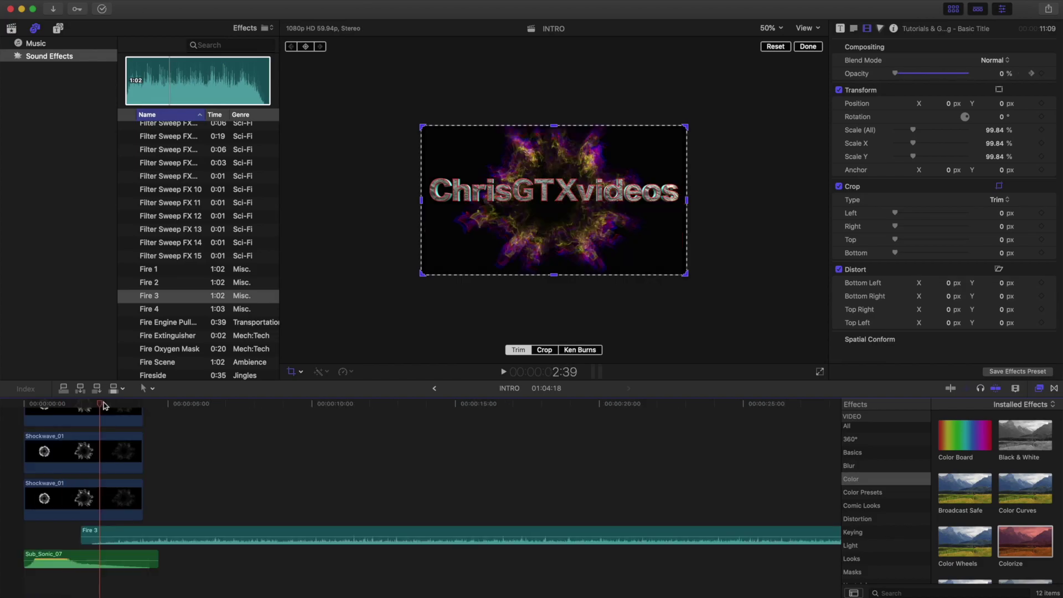
{"action": "left_click_drag", "start_coordinate": [104, 404], "coordinate": [227, 408]}
Step: Trim the Fire 3 sound clip to end at 11:09 with the titles
{"action": "left_click", "coordinate": [335, 502]}
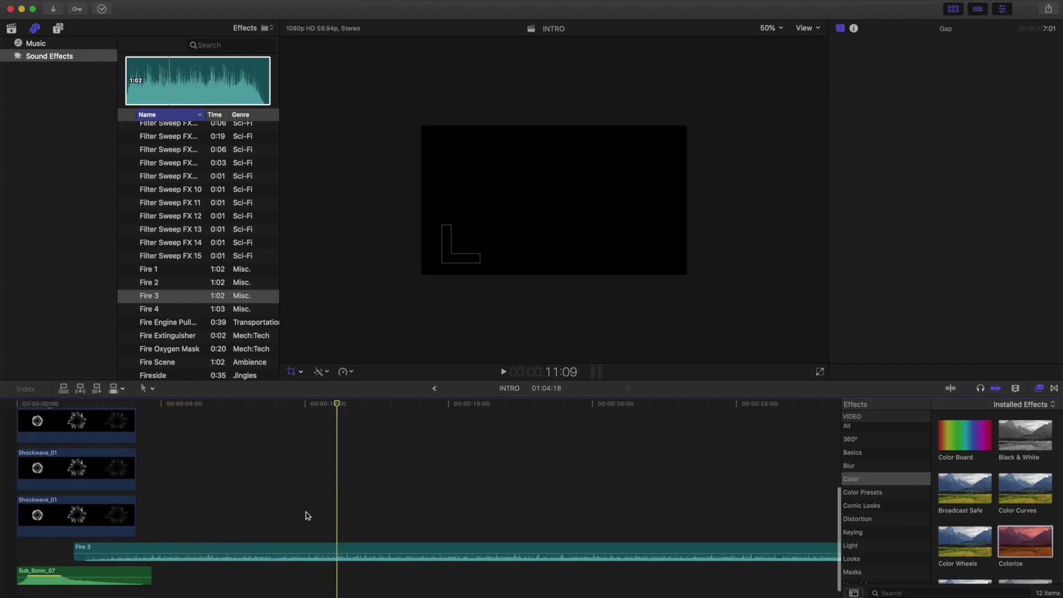
{"action": "left_click", "coordinate": [340, 551]}
{"action": "key", "text": "alt+bracketright"}
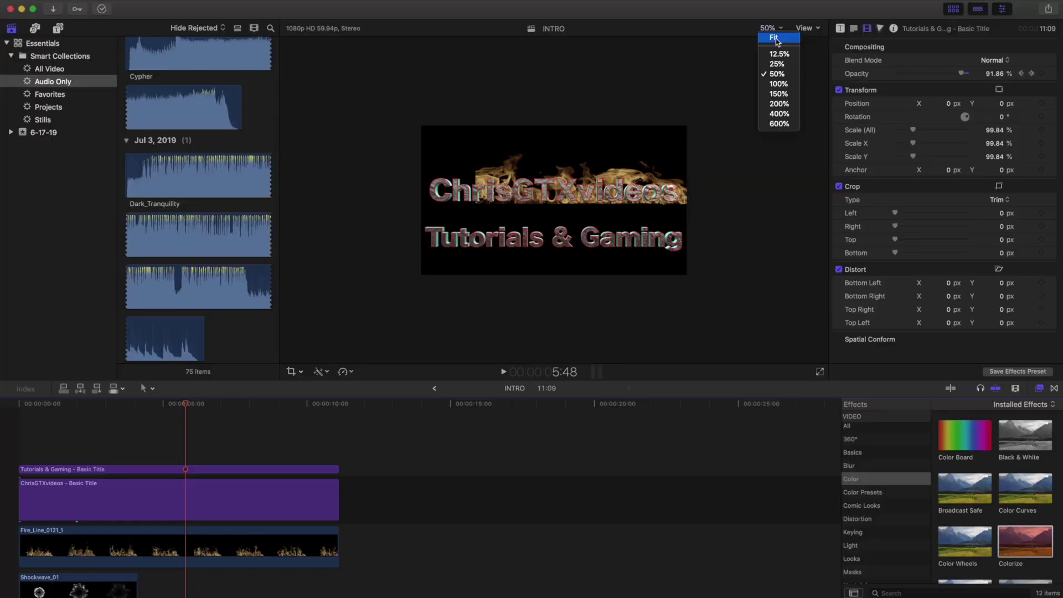
Step: Fit the viewer, shrink the ChrisGTXvideos title to about 23% and keyframe it
{"action": "left_click", "coordinate": [775, 38]}
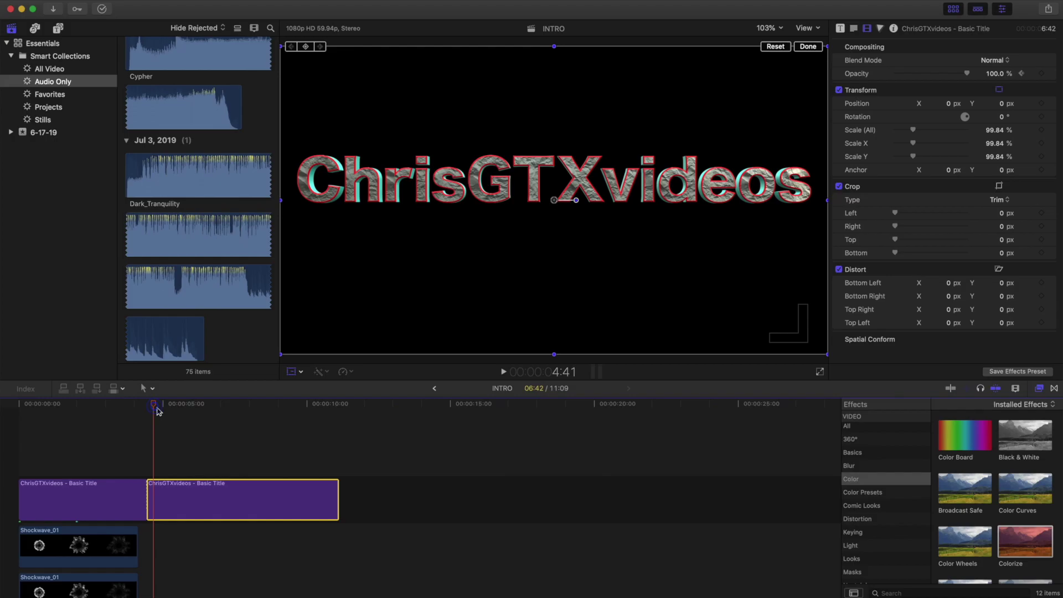
{"action": "mouse_move", "coordinate": [157, 410]}
{"action": "left_mouse_down"}
{"action": "mouse_move", "coordinate": [170, 418]}
{"action": "mouse_move", "coordinate": [155, 416]}
{"action": "left_mouse_up"}
{"action": "left_click_drag", "start_coordinate": [280, 354], "coordinate": [495, 212]}
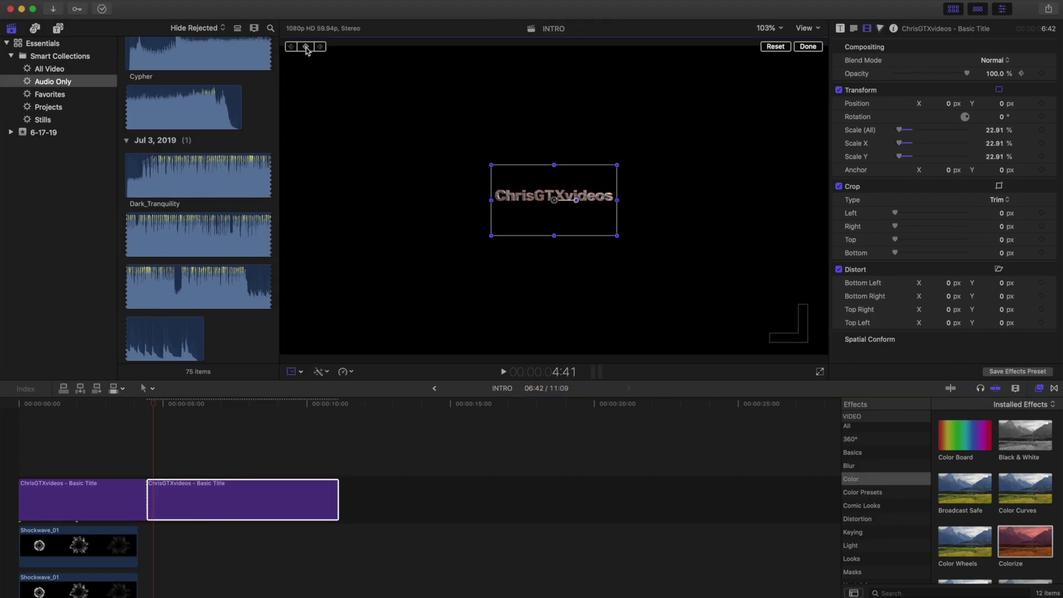
{"action": "left_click", "coordinate": [307, 47]}
Step: Enlarge the title to about 129% a little later and preview the zoom
{"action": "left_click_drag", "start_coordinate": [162, 407], "coordinate": [191, 409]}
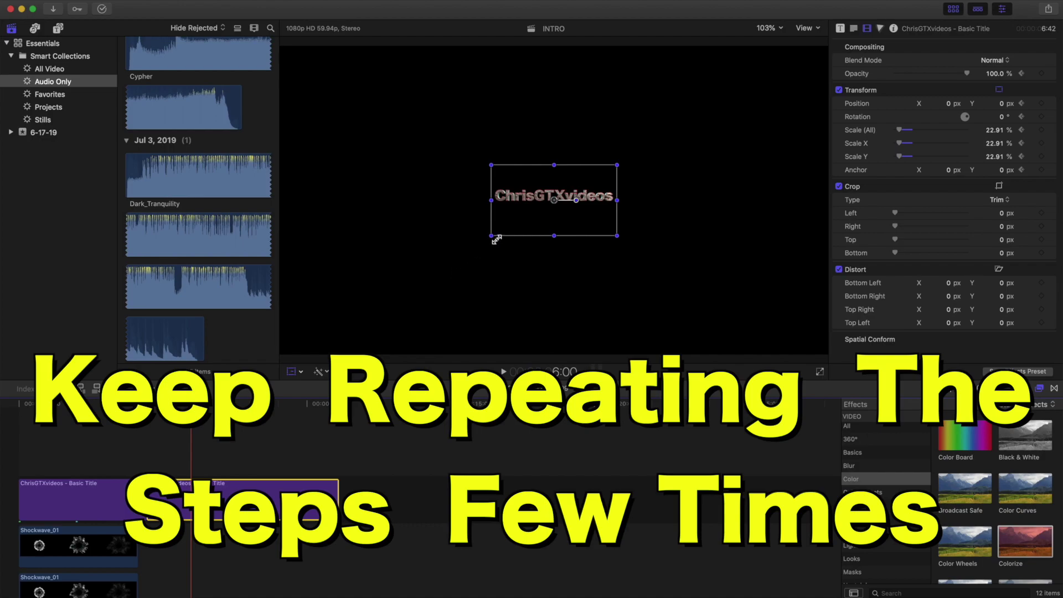
{"action": "left_click_drag", "start_coordinate": [497, 239], "coordinate": [398, 311]}
{"action": "left_click", "coordinate": [502, 372]}
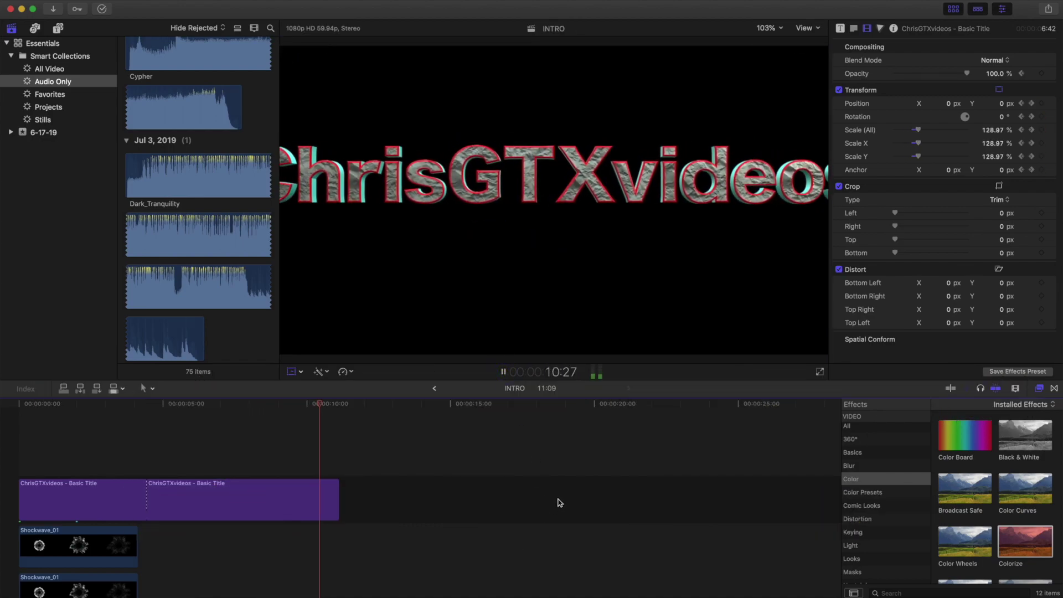
{"action": "key", "text": "space"}
Step: Paste a copy of the title after the gap and set its starting transform keyframe
{"action": "key", "text": "super+v"}
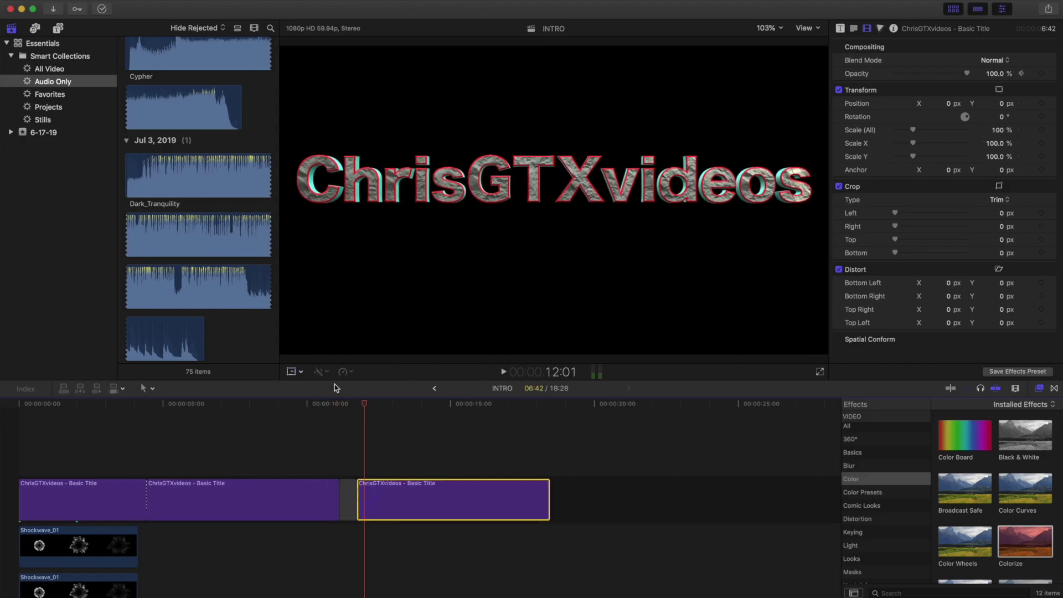
{"action": "left_click", "coordinate": [291, 372]}
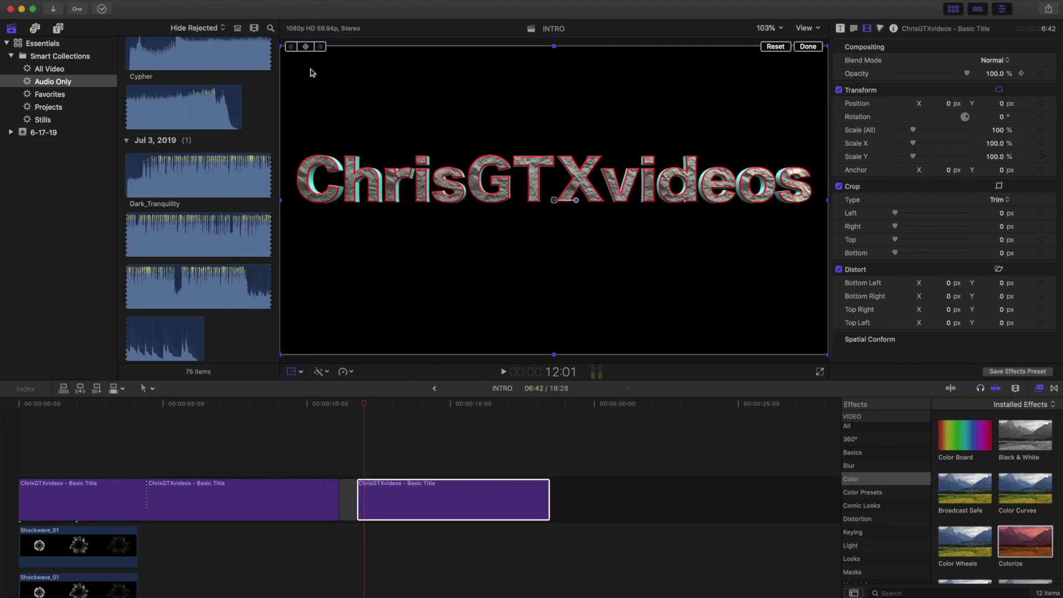
{"action": "left_click", "coordinate": [306, 48]}
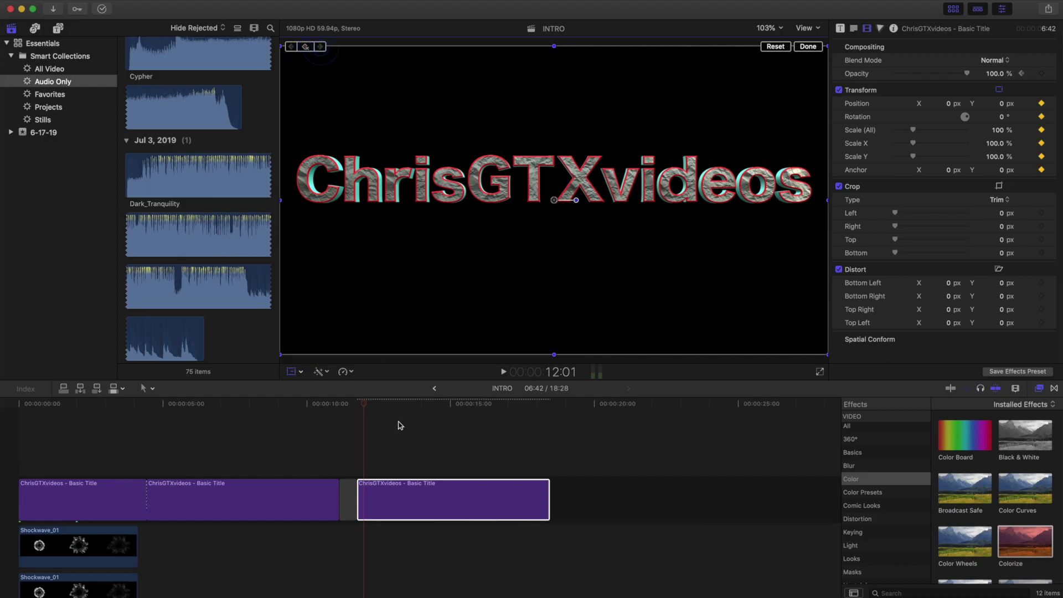
Step: Rotate the copied title around its centre in several turns and preview the spin
{"action": "left_click_drag", "start_coordinate": [576, 201], "coordinate": [578, 199]}
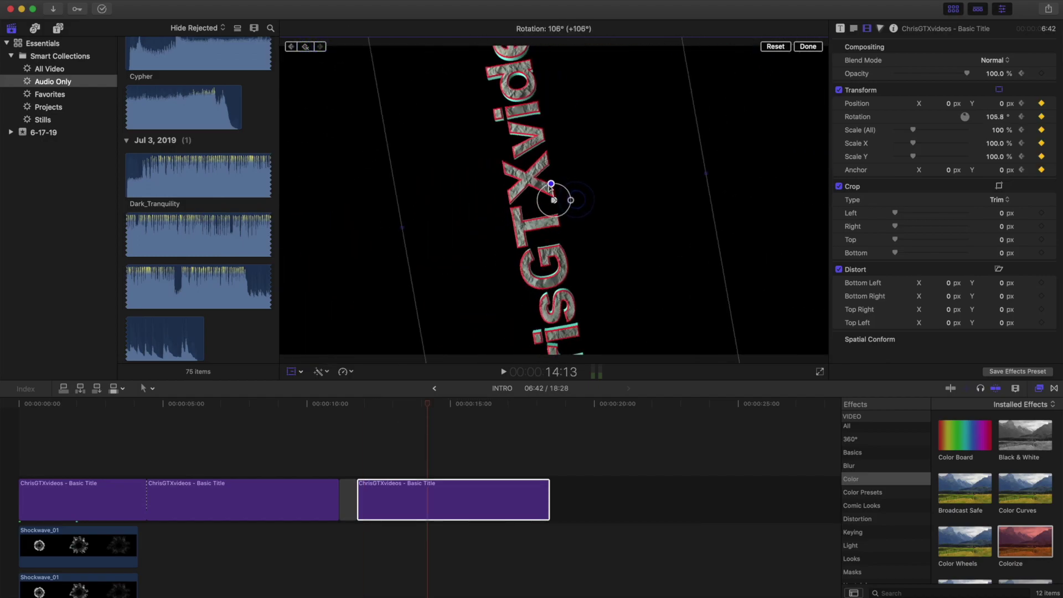
{"action": "left_click_drag", "start_coordinate": [549, 186], "coordinate": [552, 266]}
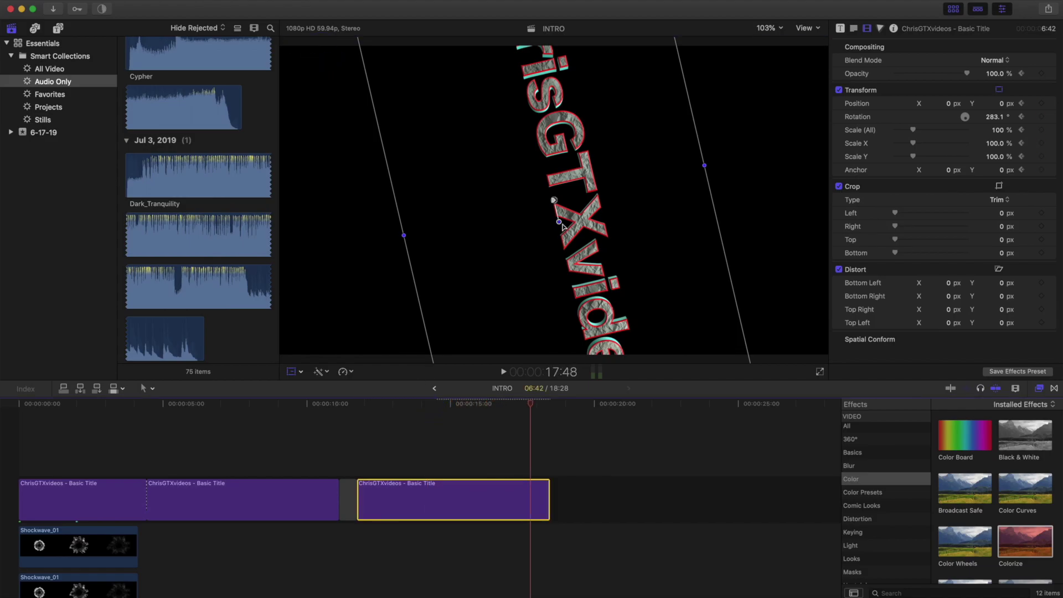
{"action": "left_click_drag", "start_coordinate": [562, 226], "coordinate": [588, 216]}
{"action": "key", "text": "/"}
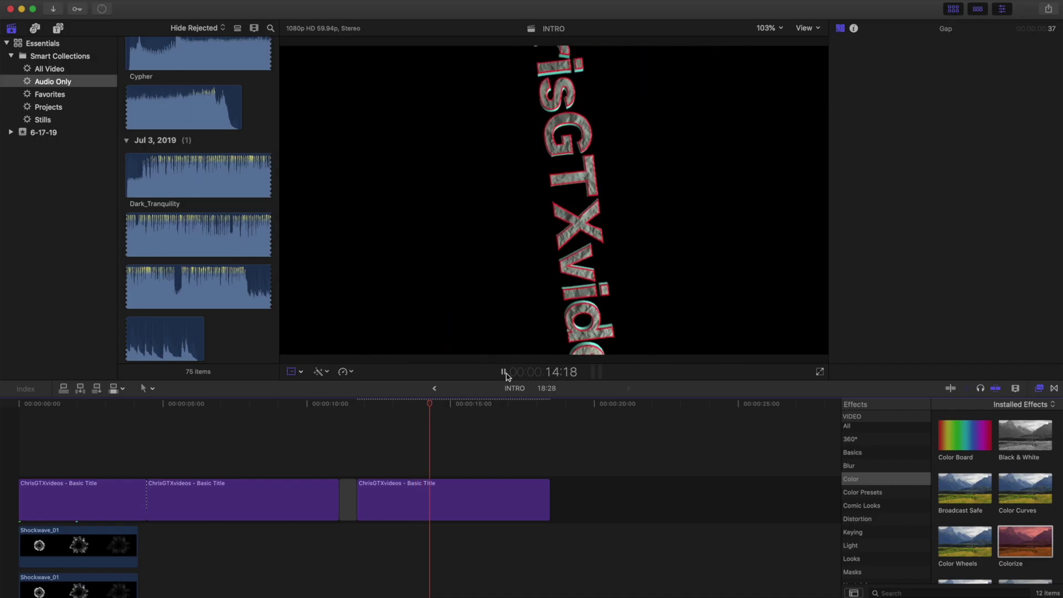